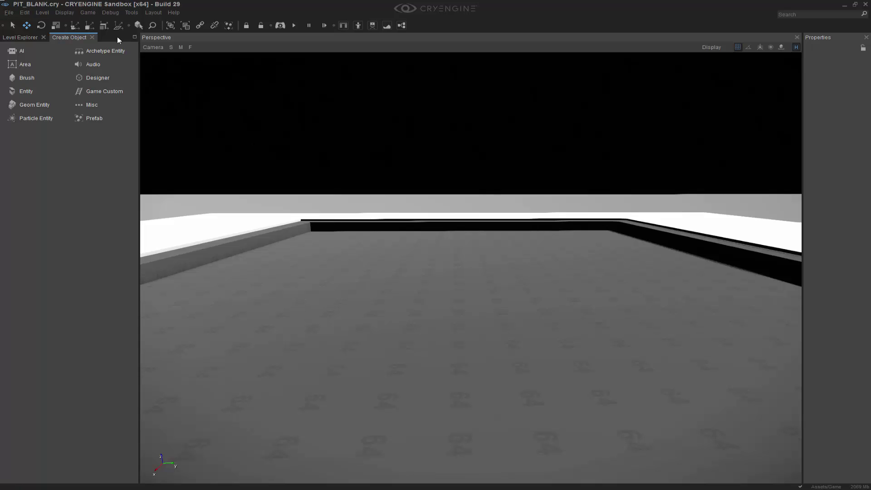
Step: Place a FlowgraphEntity from the Default entity category on the pit floor and raise it above the floor
{"action": "left_click", "coordinate": [37, 91]}
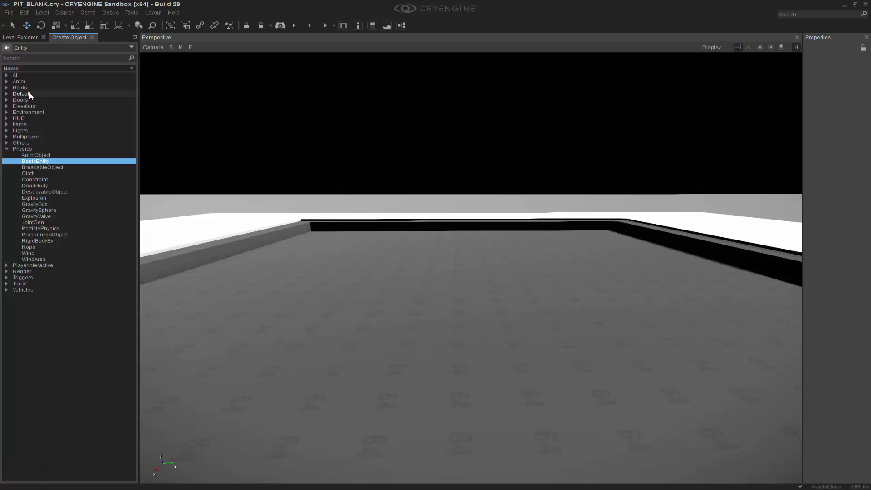
{"action": "left_click", "coordinate": [7, 94]}
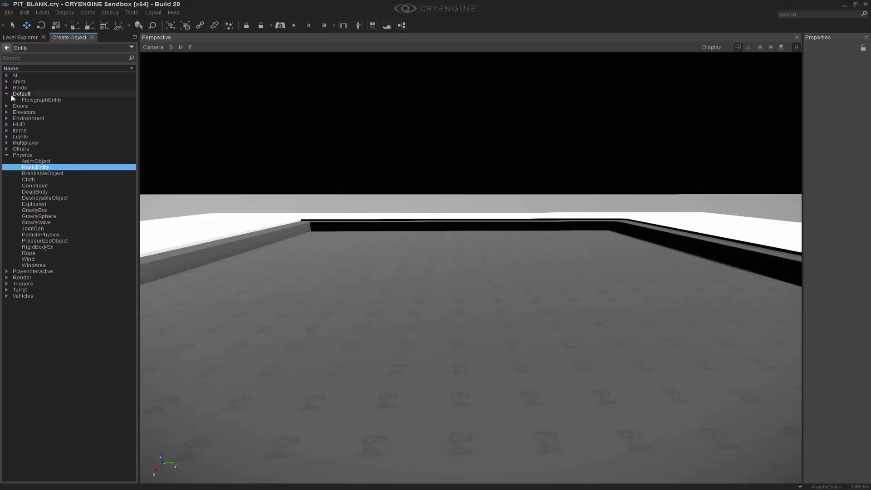
{"action": "left_click", "coordinate": [40, 100]}
{"action": "right_click_drag", "start_coordinate": [399, 161], "coordinate": [397, 176]}
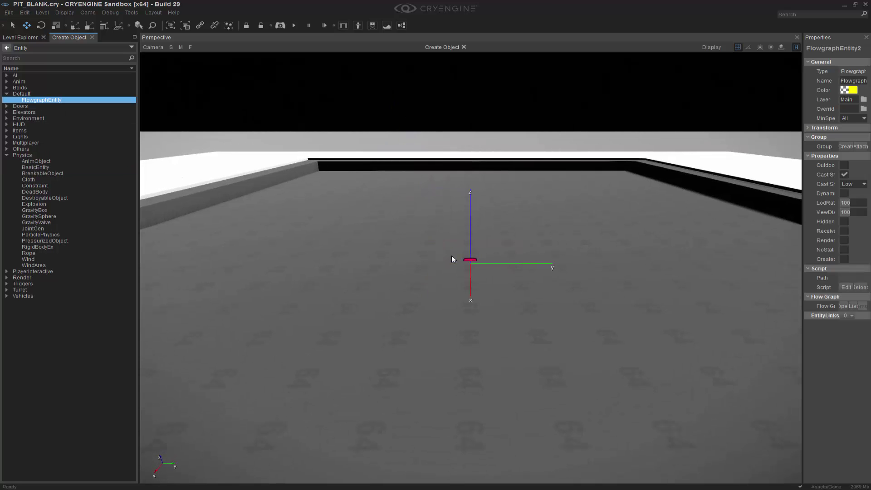
{"action": "key", "text": "t"}
{"action": "right_click_drag", "start_coordinate": [482, 275], "coordinate": [486, 271]}
{"action": "middle_click_drag", "start_coordinate": [481, 290], "coordinate": [500, 279]}
{"action": "right_click_drag", "start_coordinate": [495, 285], "coordinate": [484, 291]}
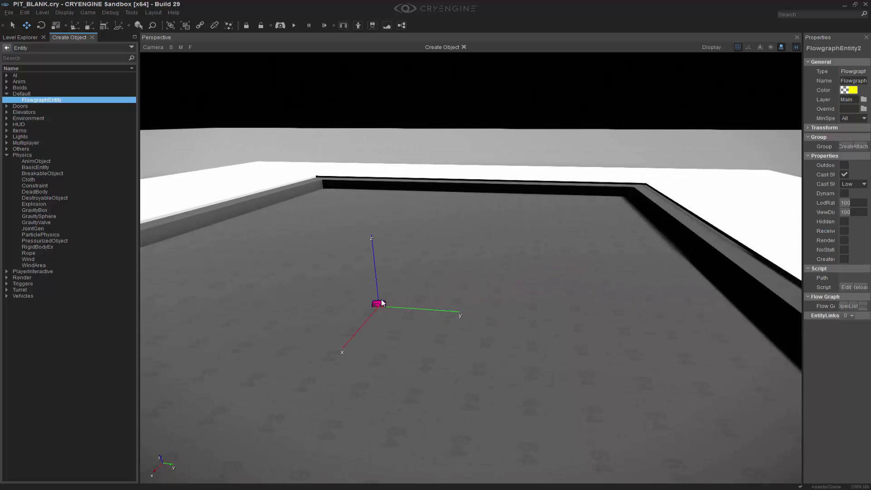
{"action": "left_click", "coordinate": [382, 304]}
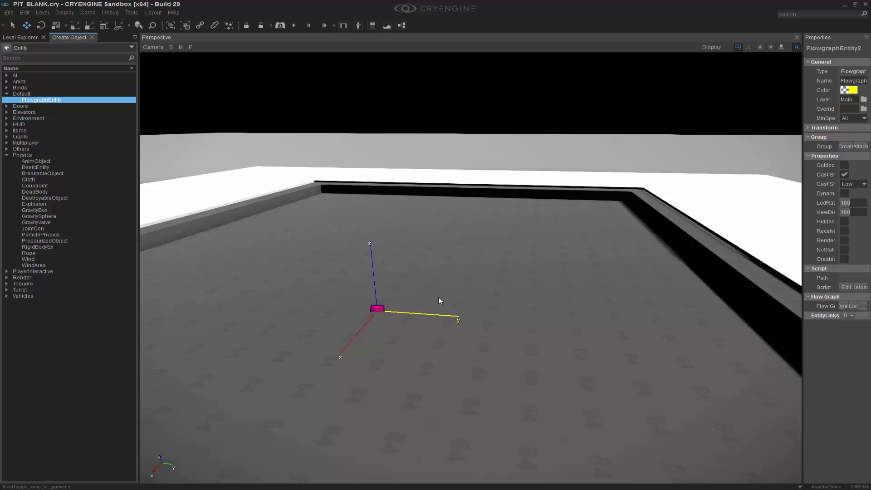
{"action": "left_click_drag", "start_coordinate": [373, 259], "coordinate": [367, 190]}
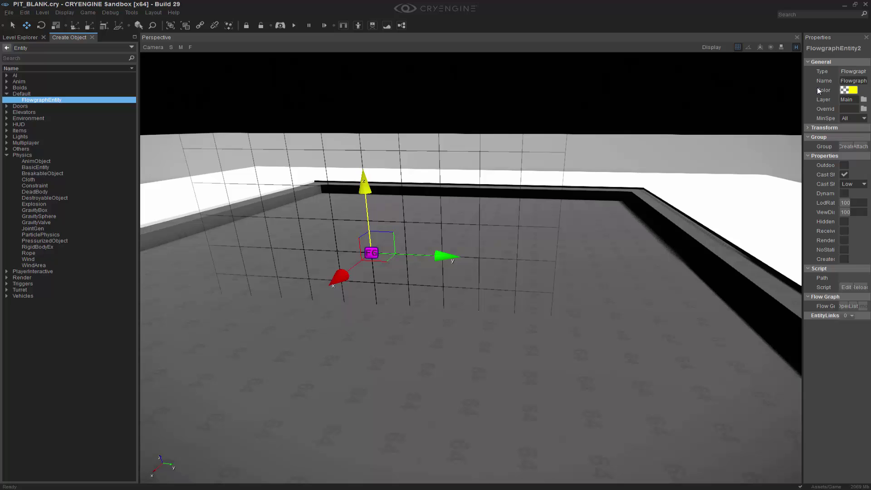
Step: Widen the entity's property area and rename the flowgraph entity to INVENTORY_FG
{"action": "left_click_drag", "start_coordinate": [803, 94], "coordinate": [654, 107]}
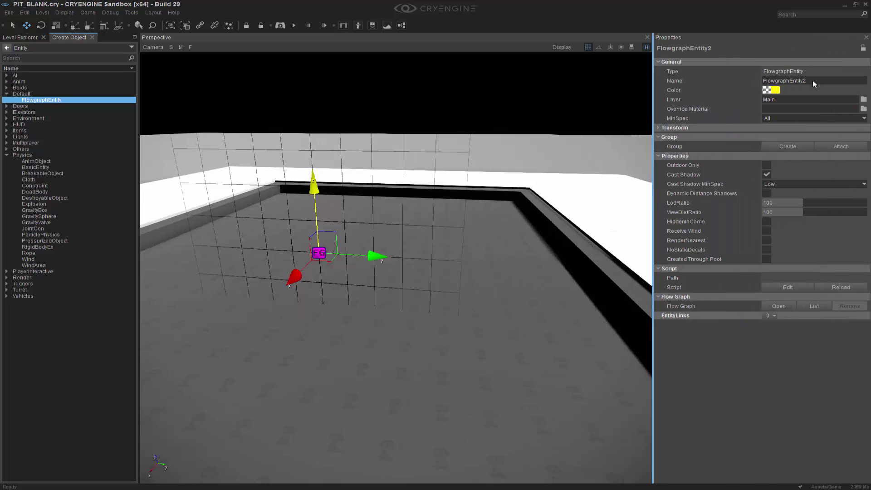
{"action": "left_click", "coordinate": [815, 80]}
{"action": "type", "text": "IN"}
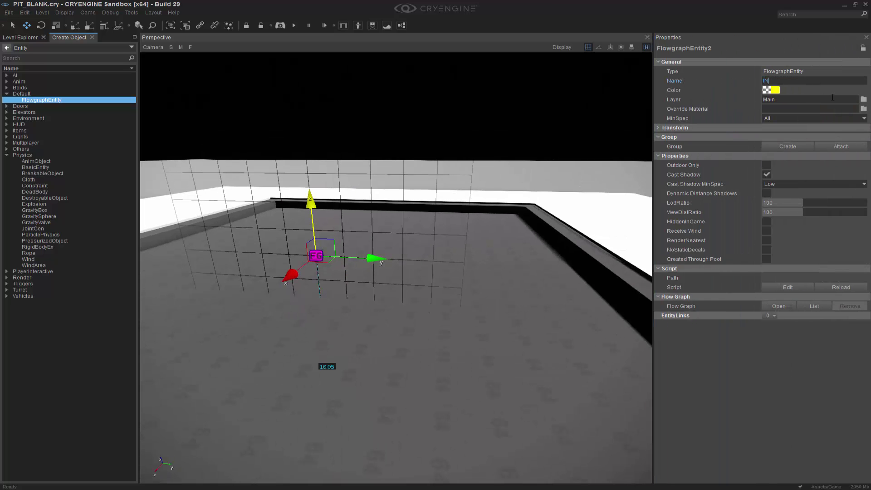
{"action": "type", "text": "VENTORY_FG"}
Step: Create a flow graph for the INVENTORY_FG entity in a group named LOGIC_FG
{"action": "right_click", "coordinate": [315, 255]}
{"action": "left_click", "coordinate": [330, 260]}
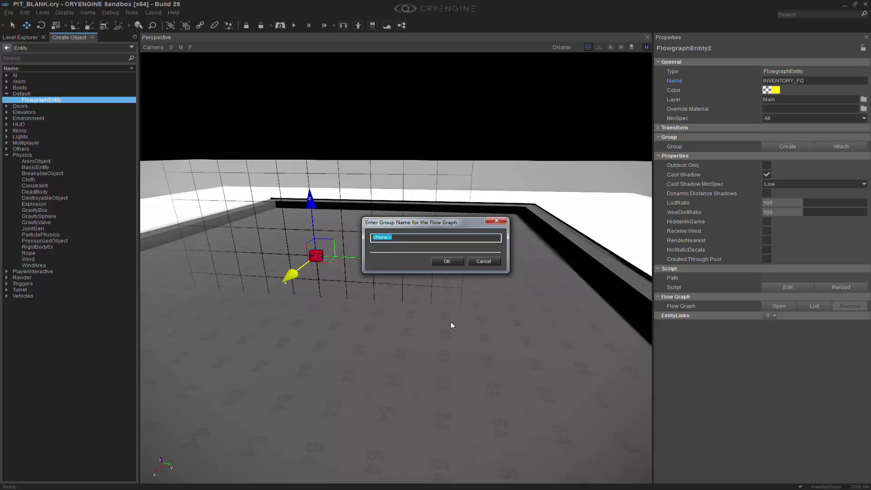
{"action": "type", "text": "LOGIC_FG"}
{"action": "left_click", "coordinate": [440, 260]}
Step: Open the Flow Graph editor docked beside the Perspective view and load the INVENTORY_FG graph from the LOGIC_FG entity group
{"action": "right_click_drag", "start_coordinate": [254, 100], "coordinate": [243, 102]}
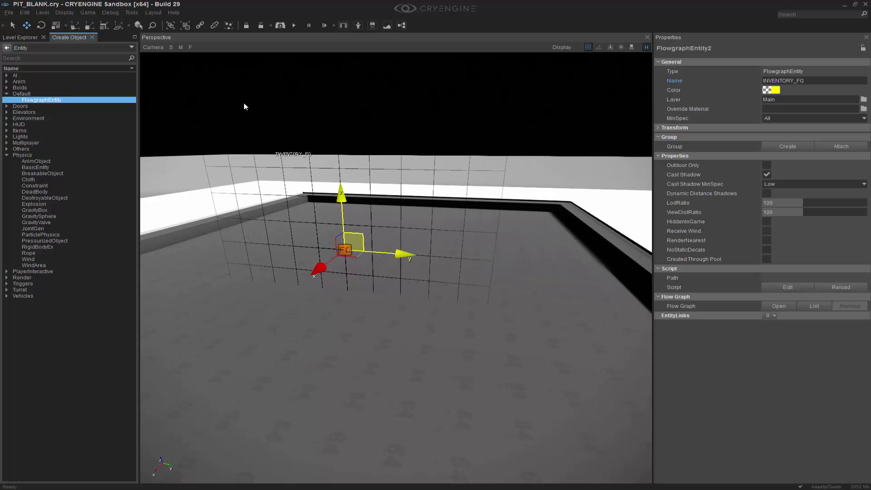
{"action": "left_click", "coordinate": [132, 12]}
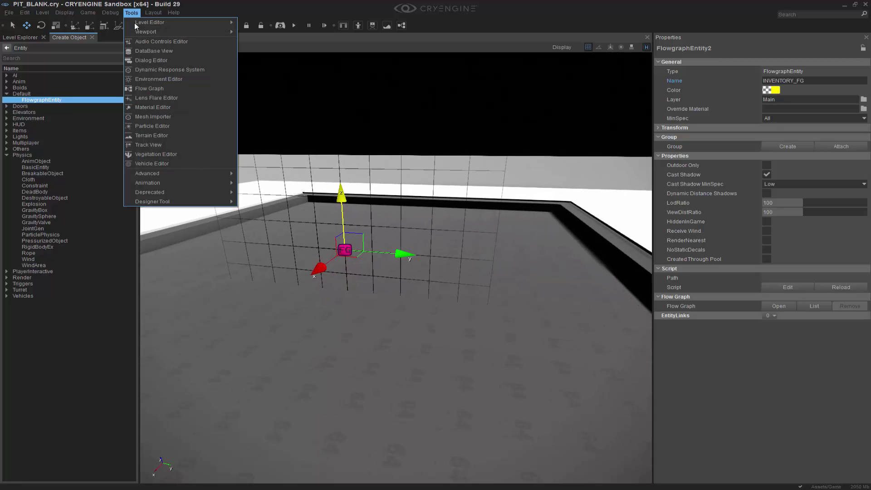
{"action": "left_click", "coordinate": [163, 89]}
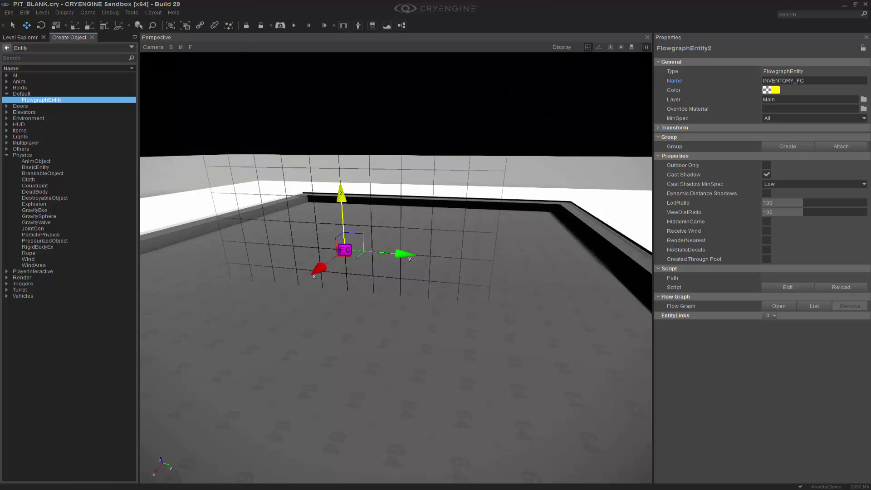
{"action": "left_click_drag", "start_coordinate": [354, 241], "coordinate": [397, 259]}
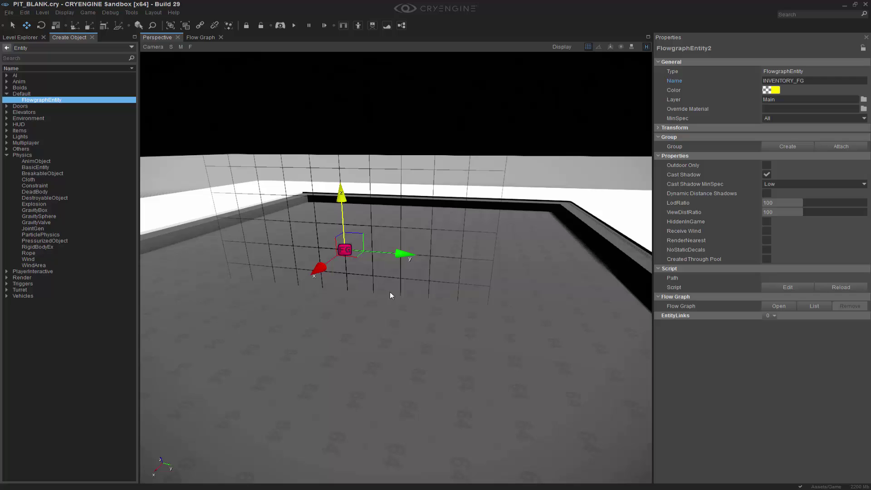
{"action": "left_click", "coordinate": [196, 39]}
{"action": "left_click", "coordinate": [20, 37]}
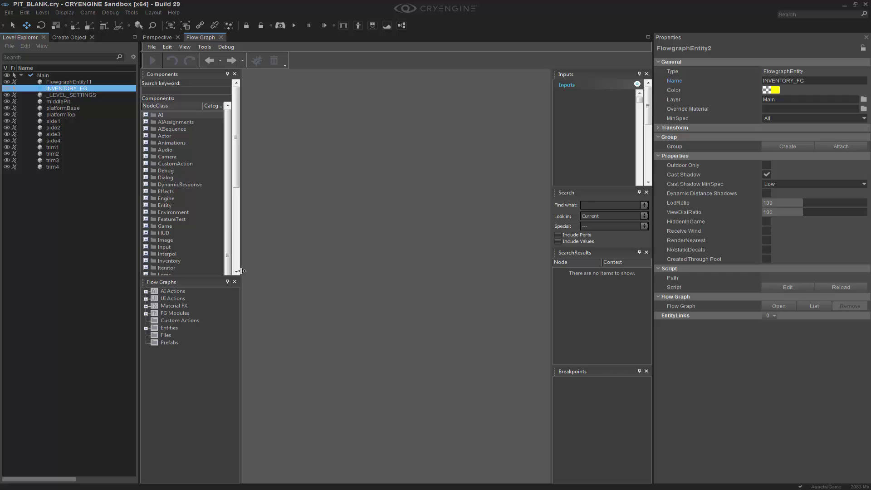
{"action": "left_click", "coordinate": [146, 329]}
{"action": "left_click", "coordinate": [155, 335]}
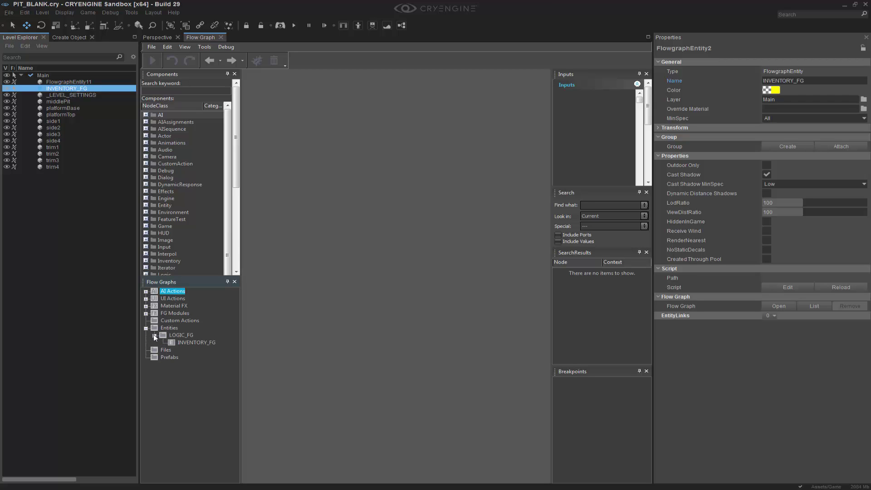
{"action": "left_click", "coordinate": [192, 343]}
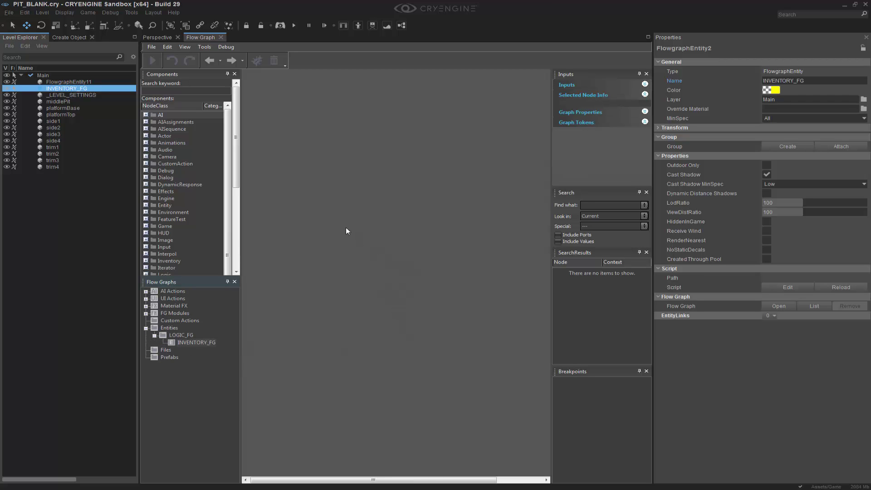
Step: Add a Game:Start node to the empty graph and position it on the canvas
{"action": "right_click", "coordinate": [272, 224]}
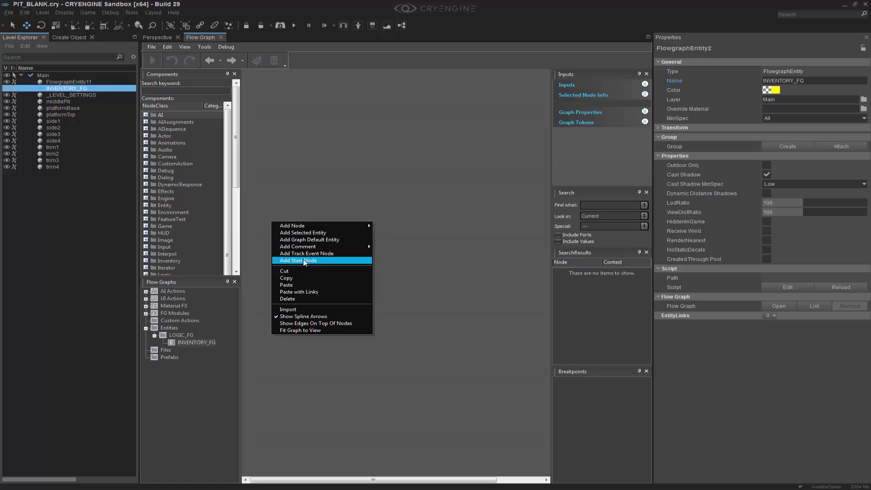
{"action": "left_click", "coordinate": [303, 259]}
{"action": "left_click_drag", "start_coordinate": [303, 228], "coordinate": [288, 249]}
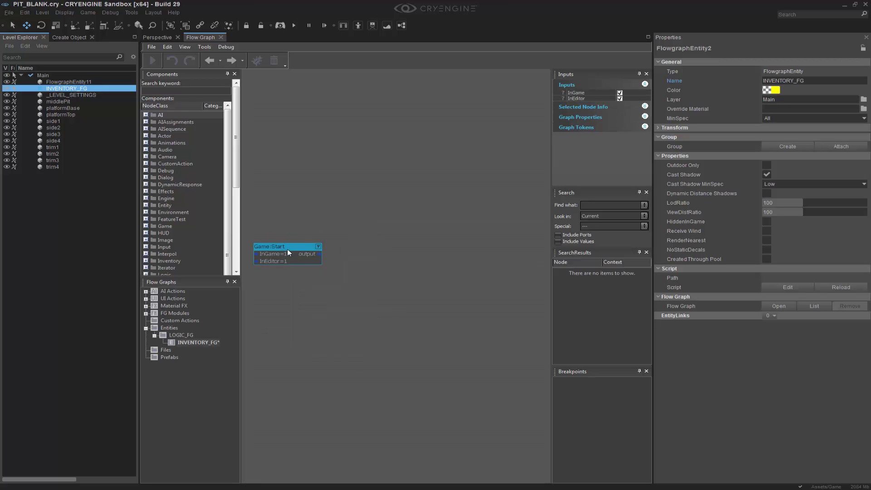
{"action": "left_click", "coordinate": [334, 222]}
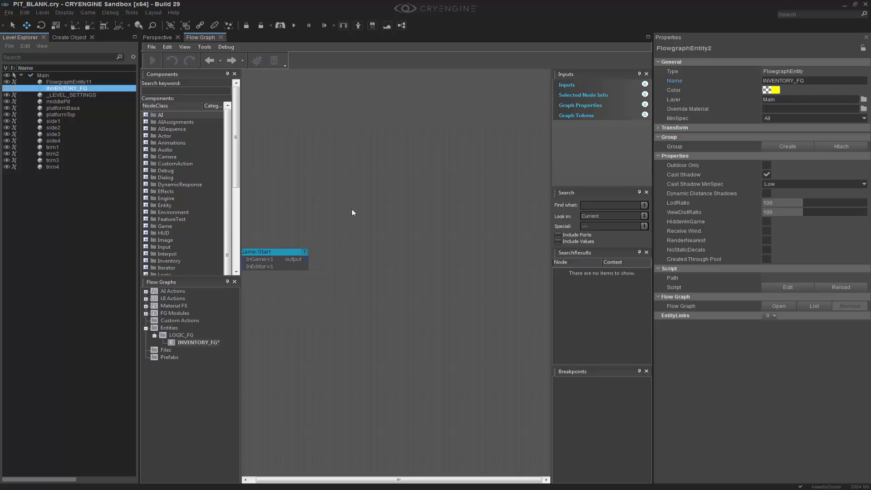
Step: Add a Debug:ConsoleVariable node with CVar hud_hide and Value 1, and connect the Game:Start output to its Set input
{"action": "left_click", "coordinate": [146, 171]}
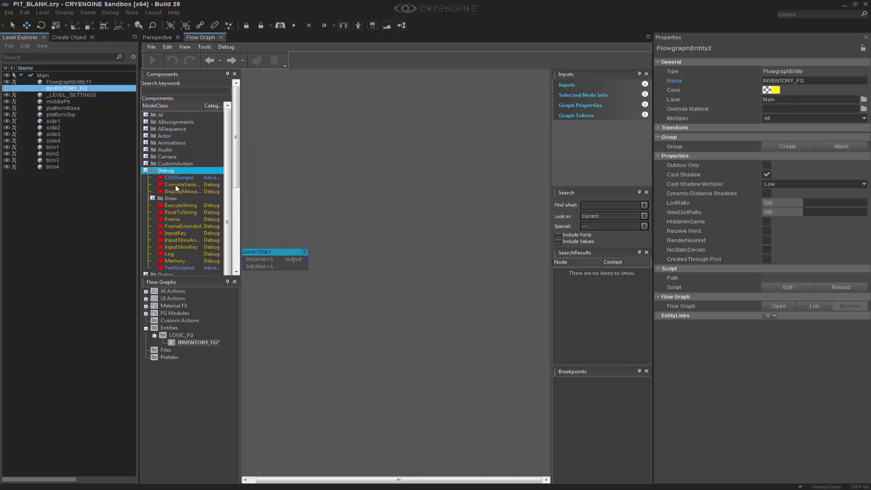
{"action": "left_click_drag", "start_coordinate": [176, 184], "coordinate": [376, 182]}
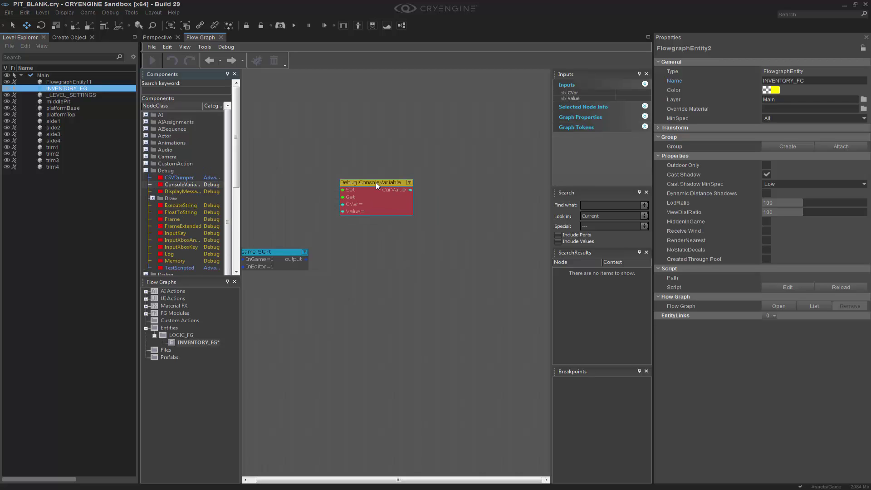
{"action": "left_click", "coordinate": [631, 90]}
{"action": "type", "text": "hud_hide"}
{"action": "key", "text": "Tab"}
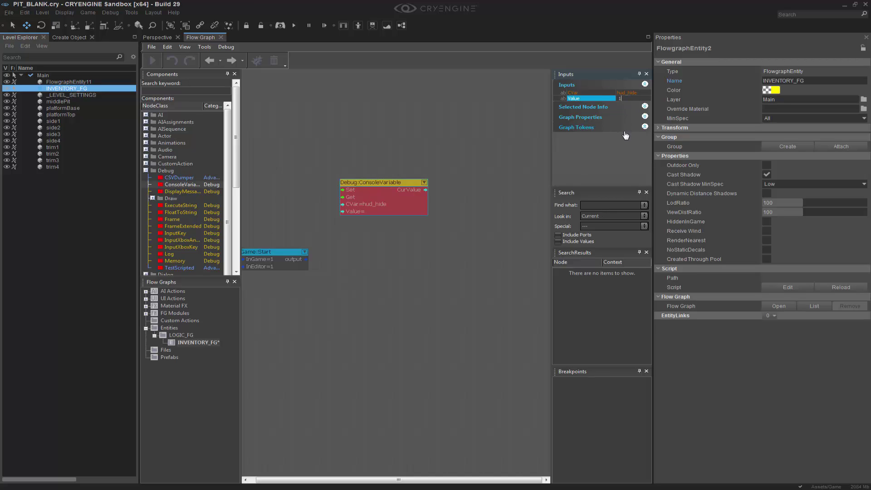
{"action": "left_click", "coordinate": [398, 271]}
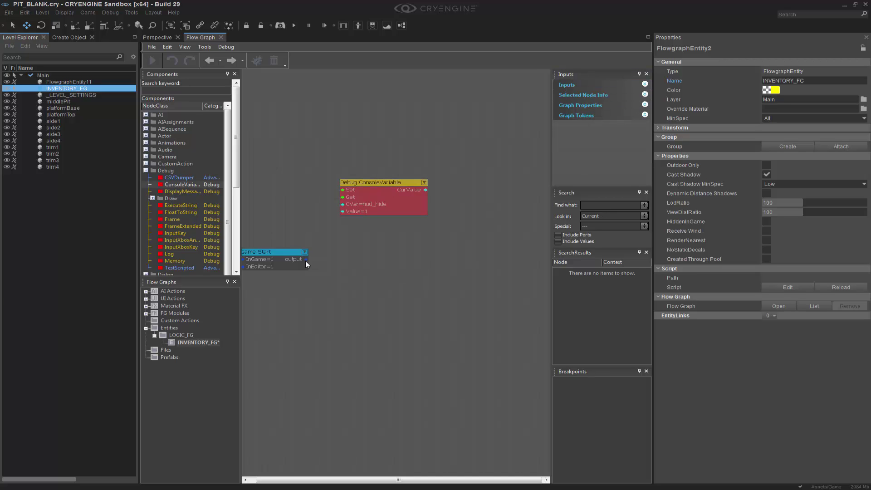
{"action": "left_click", "coordinate": [305, 259]}
{"action": "mouse_move", "coordinate": [320, 230]}
{"action": "left_mouse_down"}
{"action": "mouse_move", "coordinate": [343, 190]}
{"action": "mouse_move", "coordinate": [374, 218]}
{"action": "left_mouse_up"}
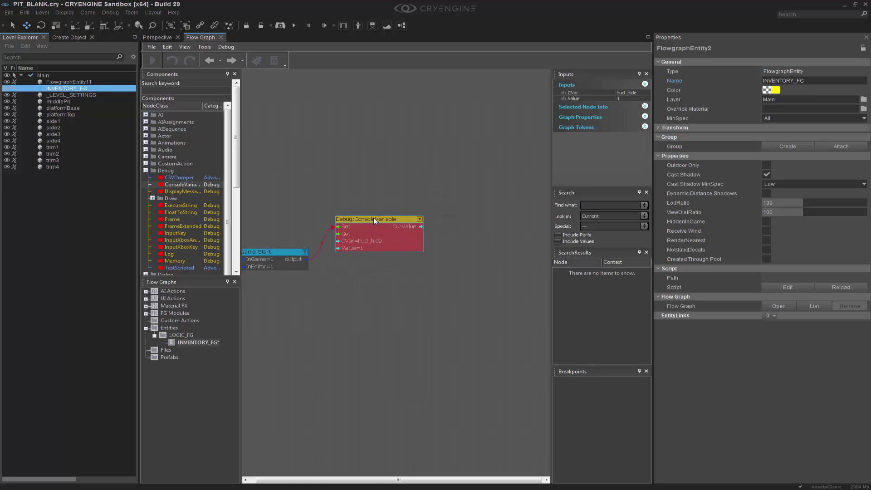
Step: Test the level in game mode from the Perspective view to check the hidden HUD, and return to editing
{"action": "left_click", "coordinate": [158, 37]}
{"action": "right_click_drag", "start_coordinate": [415, 257], "coordinate": [447, 224]}
{"action": "key", "text": "a"}
{"action": "key", "text": "w"}
{"action": "key", "text": "w"}
{"action": "middle_click_drag", "start_coordinate": [432, 297], "coordinate": [426, 324]}
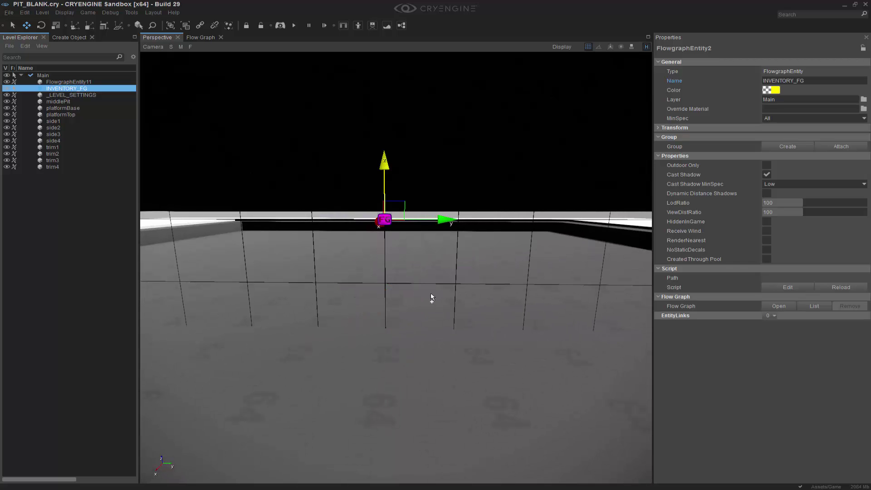
{"action": "key", "text": "ctrl+g"}
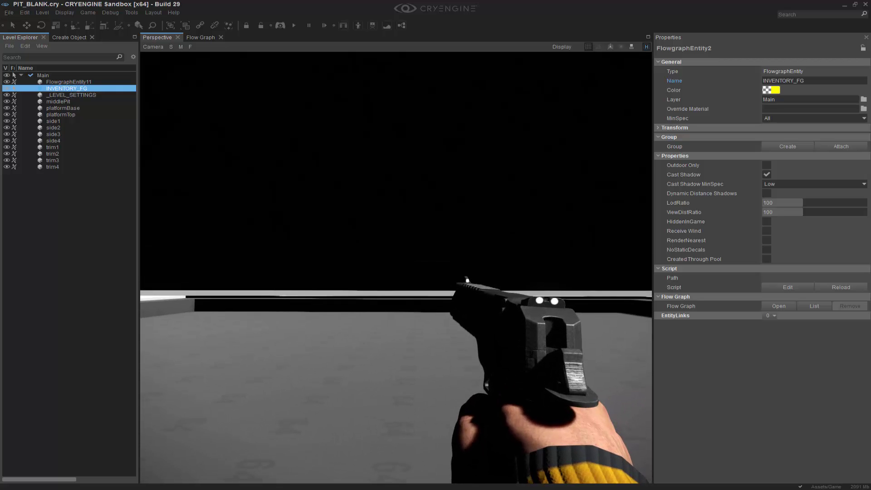
{"action": "key", "text": "Escape"}
Step: Add an Inventory:ItemRemoveAll node to the flow graph below the ConsoleVariable node
{"action": "left_click", "coordinate": [200, 37]}
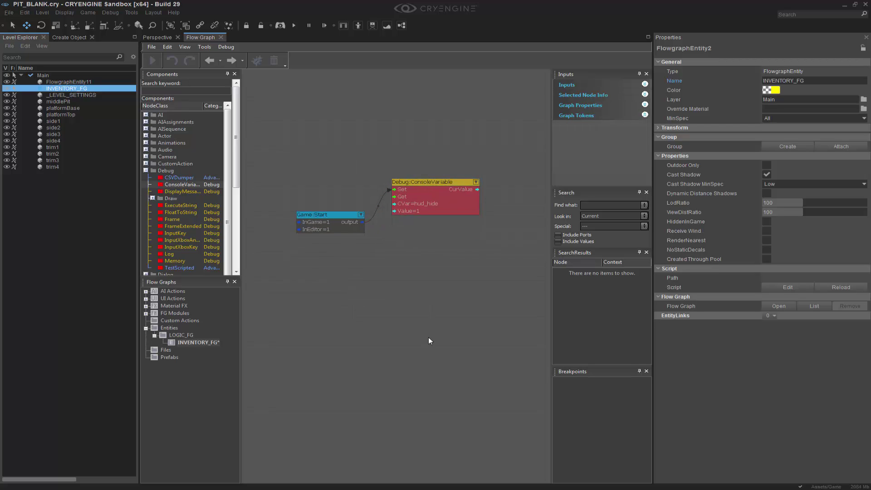
{"action": "left_click", "coordinate": [145, 170]}
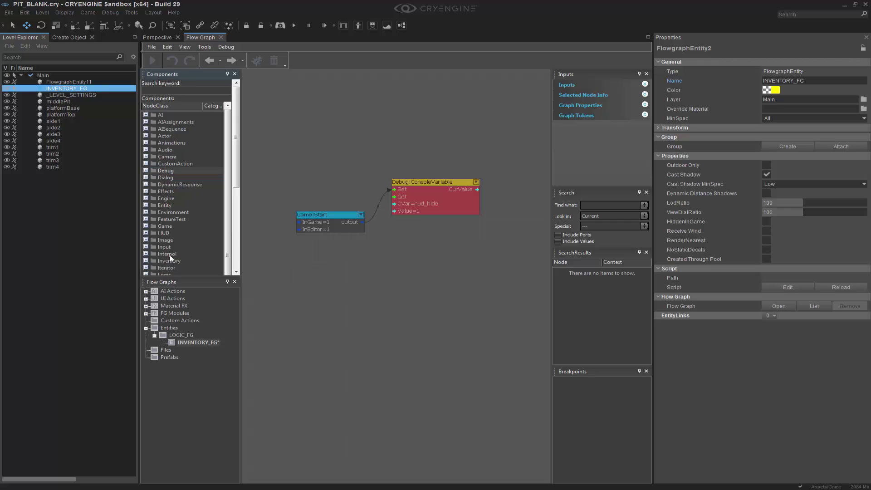
{"action": "left_click", "coordinate": [170, 261]}
{"action": "scroll", "coordinate": [165, 242], "scroll_direction": "down", "scroll_amount": 3}
{"action": "left_click", "coordinate": [146, 223]}
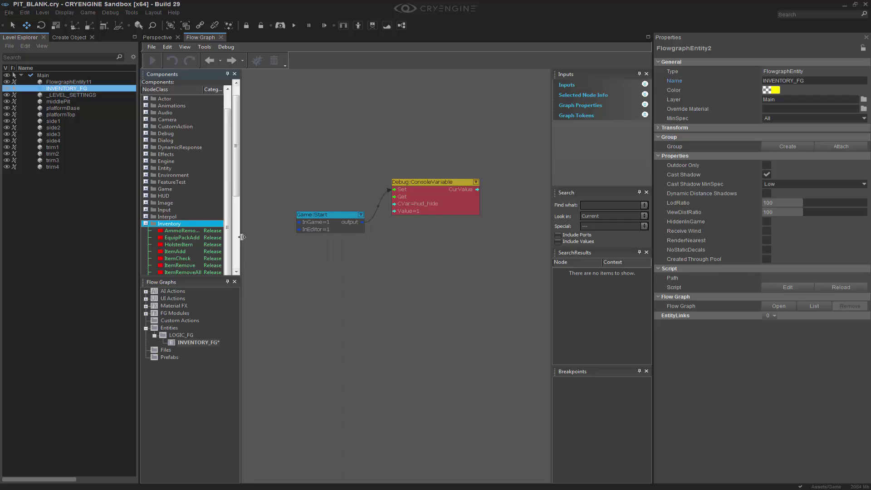
{"action": "left_click_drag", "start_coordinate": [243, 236], "coordinate": [277, 240]}
{"action": "left_click", "coordinate": [200, 252]}
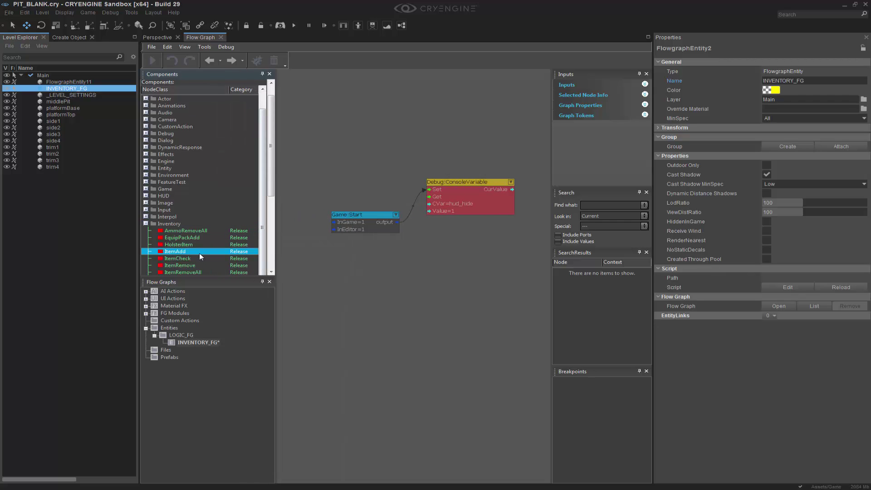
{"action": "scroll", "coordinate": [200, 253], "scroll_direction": "down", "scroll_amount": 2}
{"action": "left_click_drag", "start_coordinate": [187, 243], "coordinate": [459, 230]}
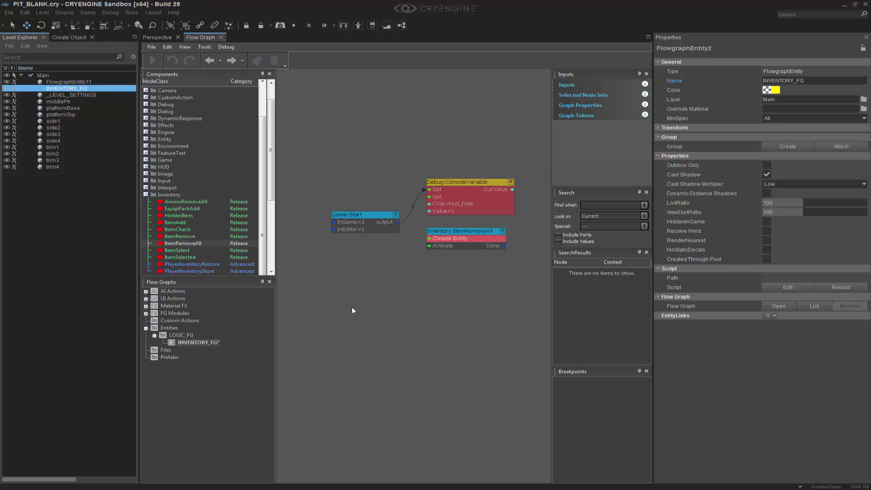
Step: Add an Actor:LocalPlayer node and wire its entityId and the Game:Start output to the ItemRemoveAll node's entity and Activate inputs
{"action": "type", "text": "q"}
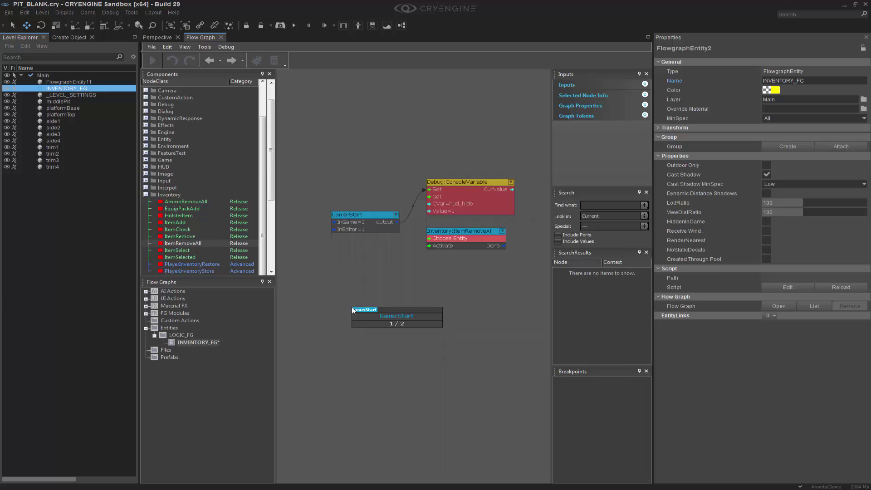
{"action": "type", "text": "al"}
{"action": "key", "text": "Return"}
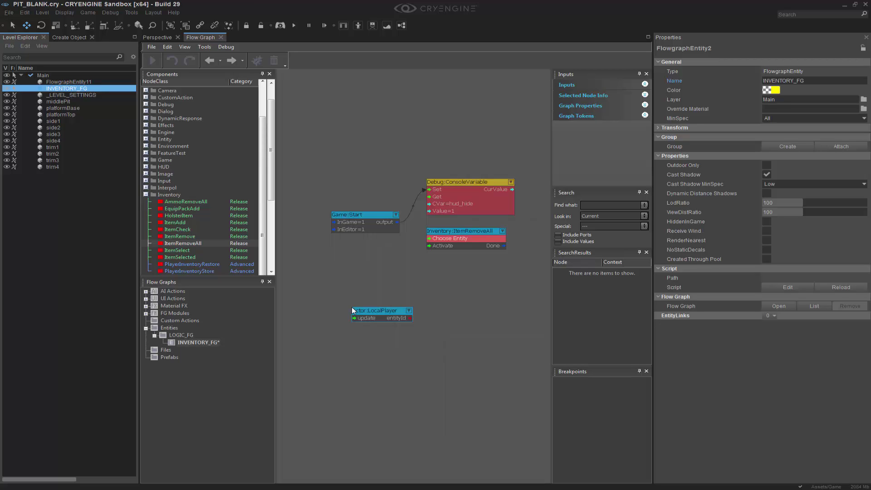
{"action": "left_click_drag", "start_coordinate": [367, 312], "coordinate": [428, 239]}
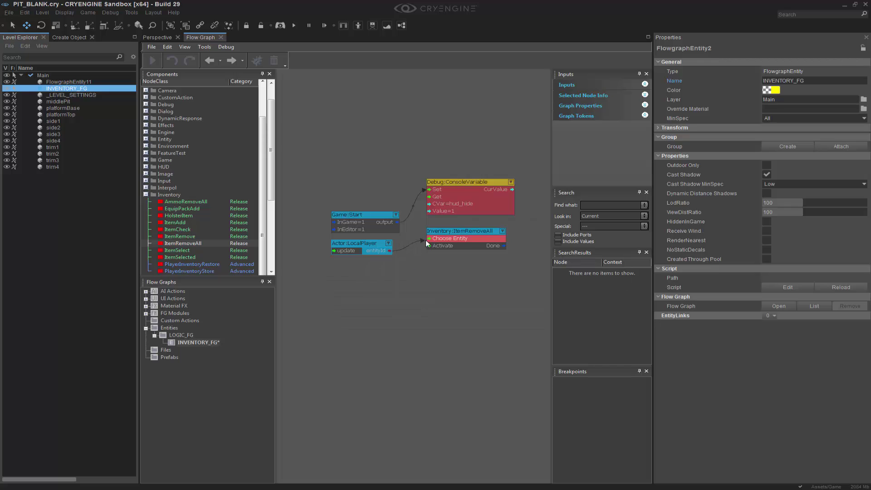
{"action": "left_click", "coordinate": [397, 221]}
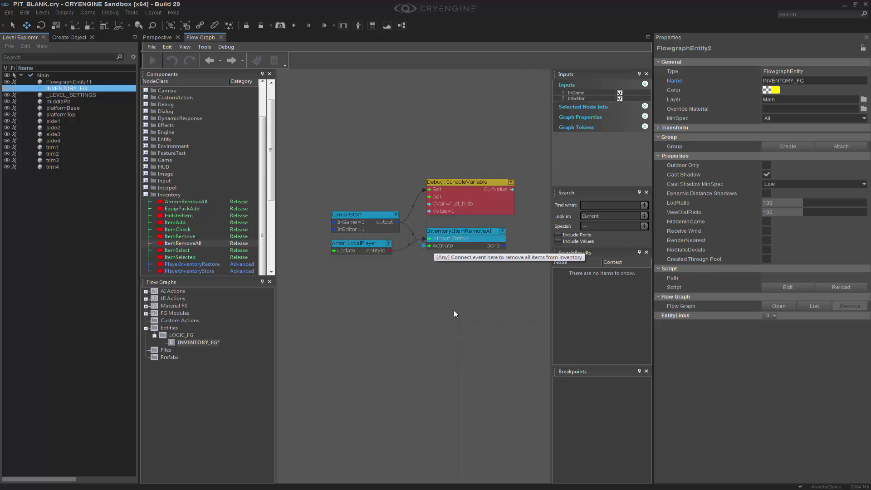
Step: Test the level in game mode, toggling the third-person camera to check the player's removed items, and return to editing
{"action": "right_click_drag", "start_coordinate": [504, 292], "coordinate": [490, 325]}
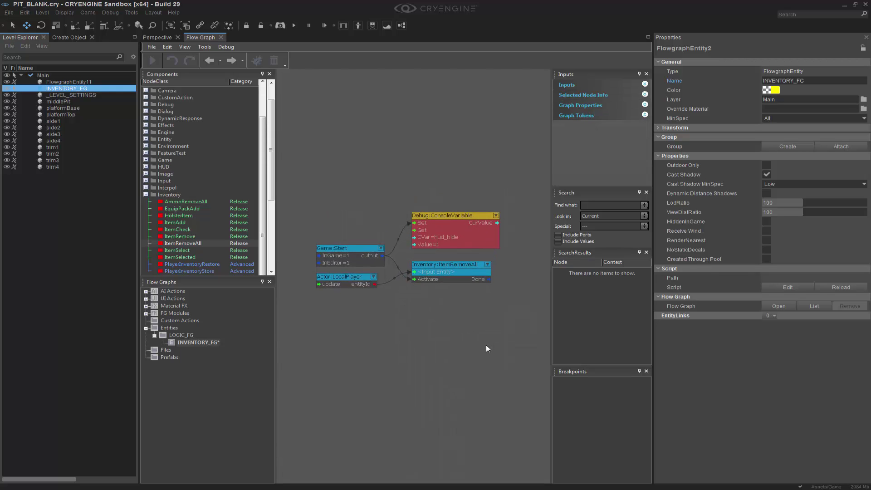
{"action": "left_click", "coordinate": [157, 37]}
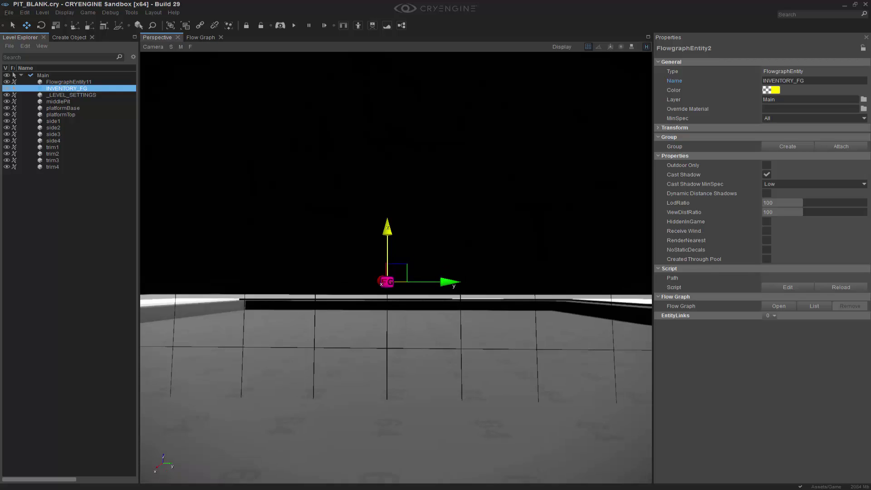
{"action": "key", "text": "ctrl+g"}
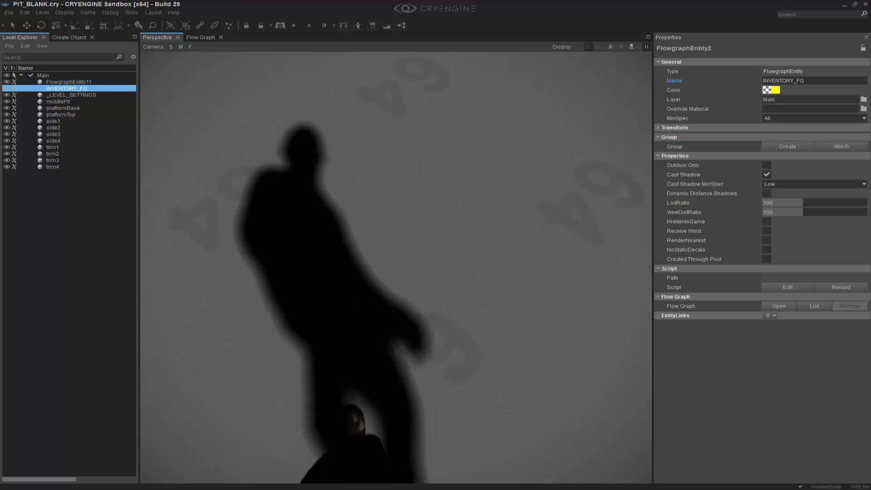
{"action": "right_click_drag", "start_coordinate": [399, 315], "coordinate": [399, 315]}
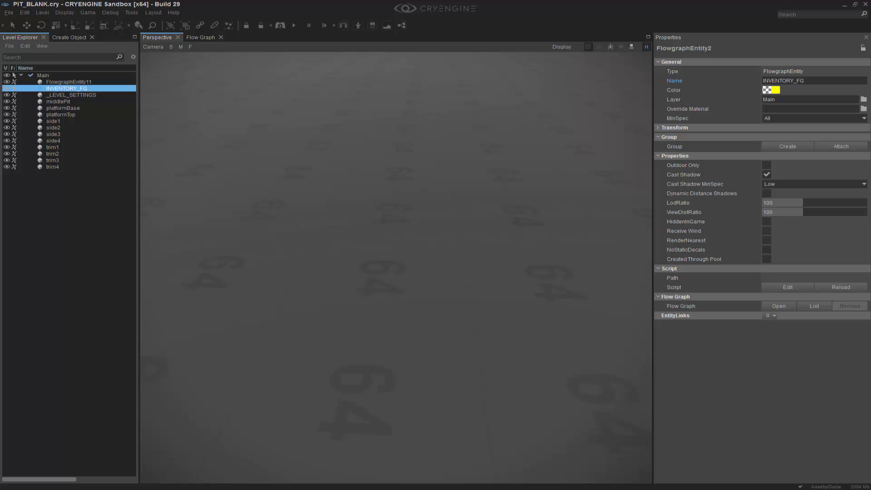
{"action": "key", "text": "F1"}
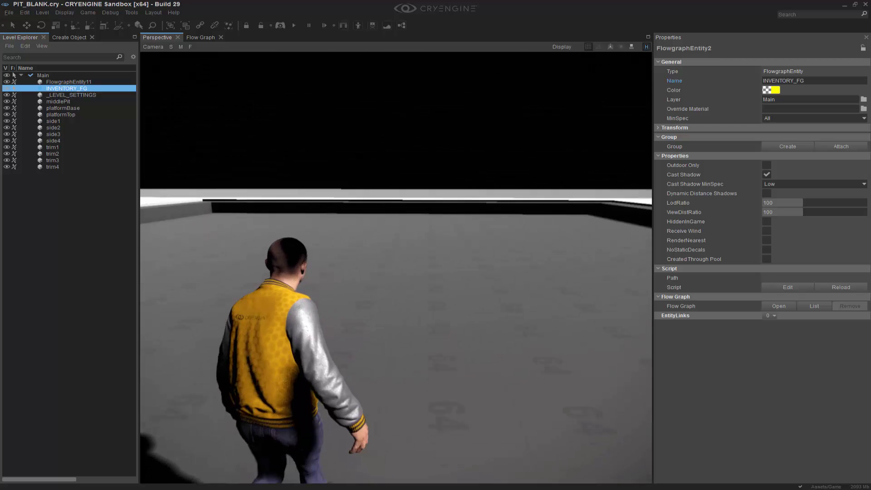
{"action": "key", "text": "w"}
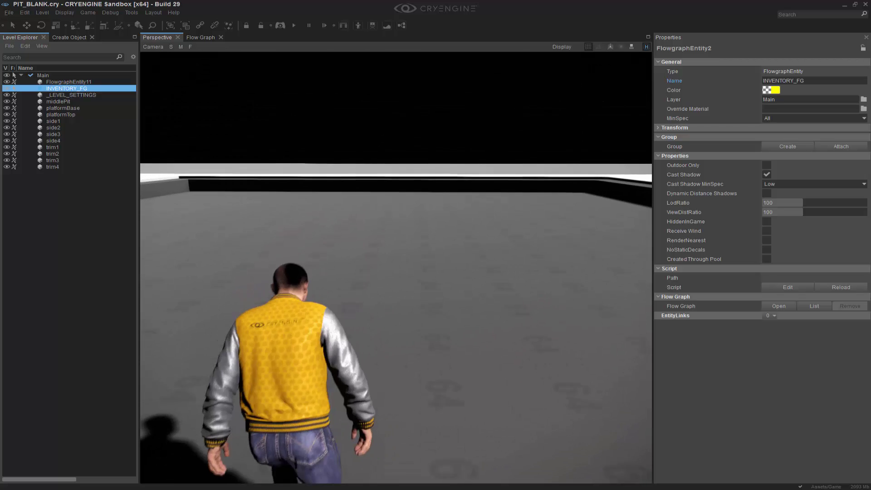
{"action": "key", "text": "F1"}
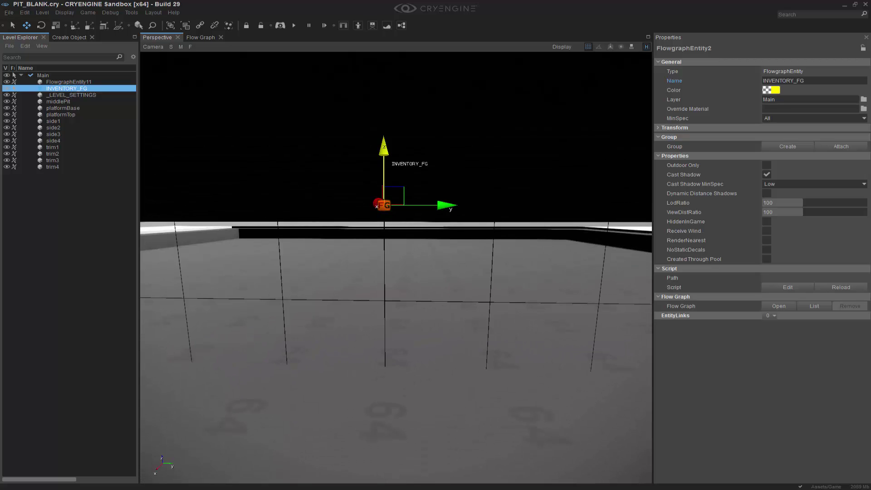
Step: Add an Input:ActionMaps:ActionFilter node to the flow graph and place it directly below the ItemRemoveAll node
{"action": "left_click", "coordinate": [201, 37]}
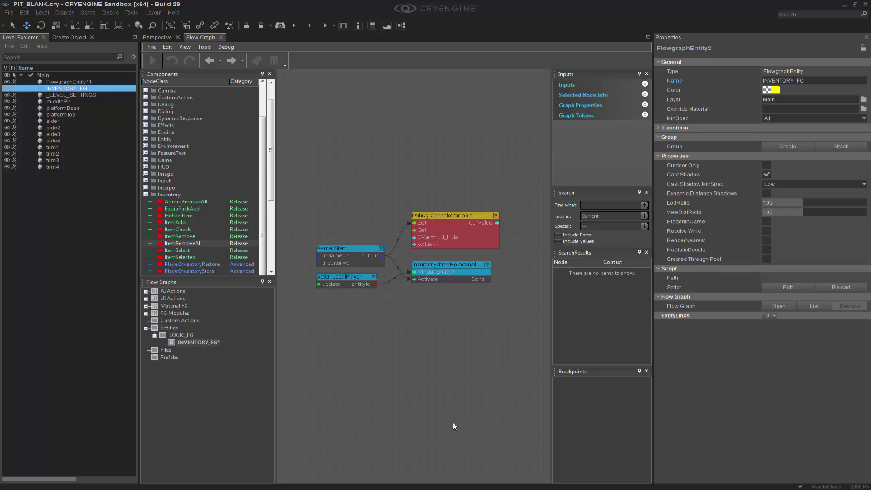
{"action": "right_click_drag", "start_coordinate": [453, 423], "coordinate": [462, 369]}
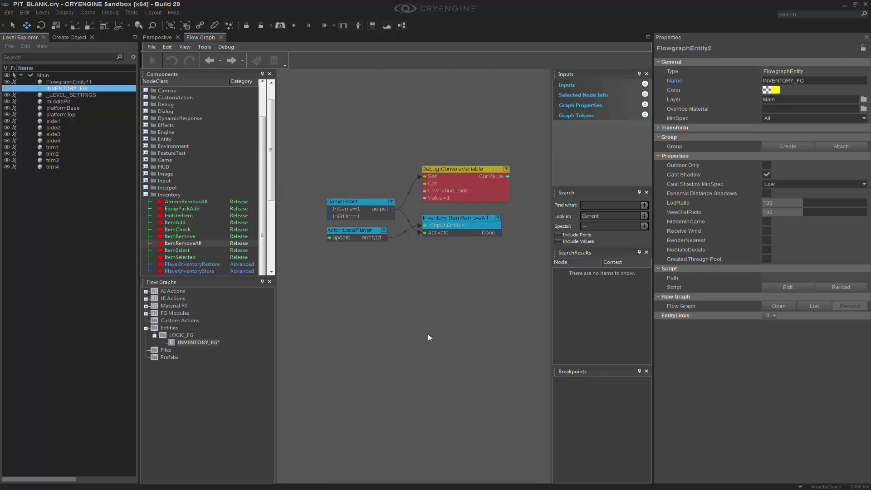
{"action": "left_click", "coordinate": [145, 194]}
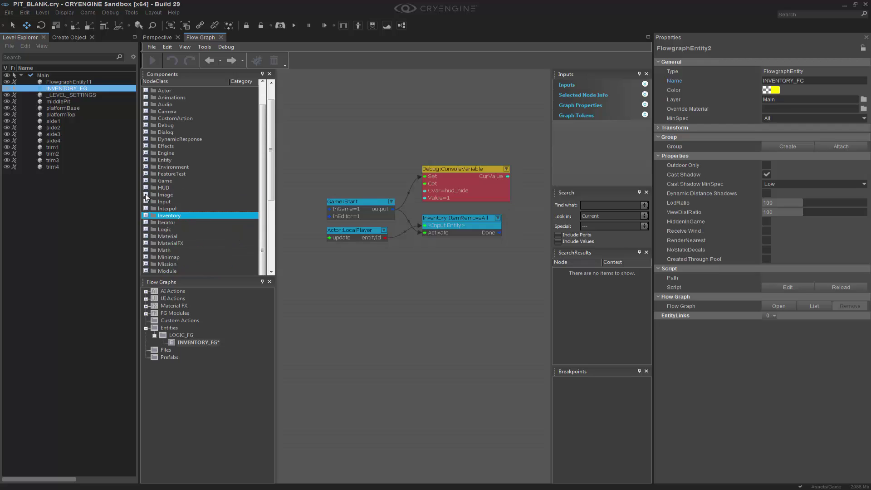
{"action": "left_click", "coordinate": [404, 320]}
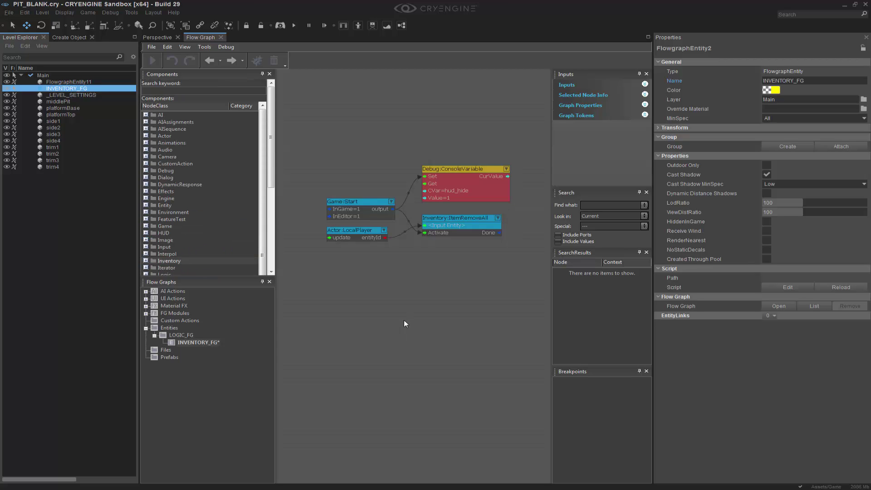
{"action": "type", "text": "ct"}
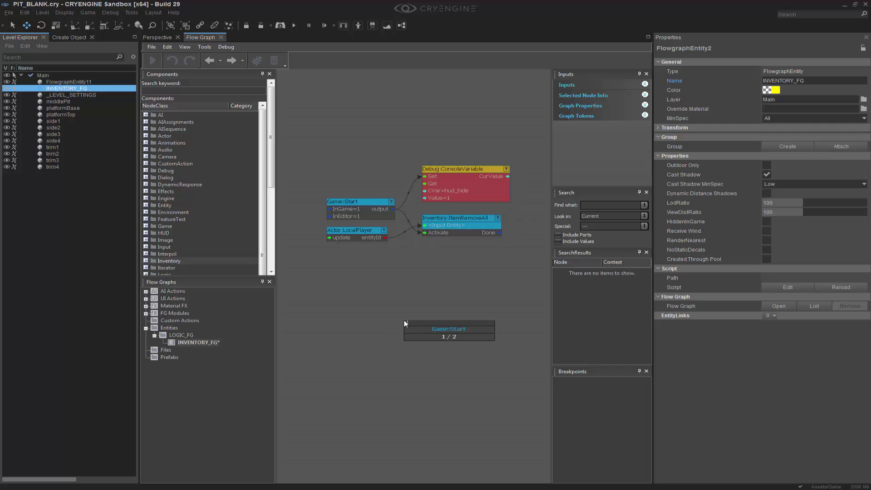
{"action": "type", "text": "ionfil"}
{"action": "key", "text": "Return"}
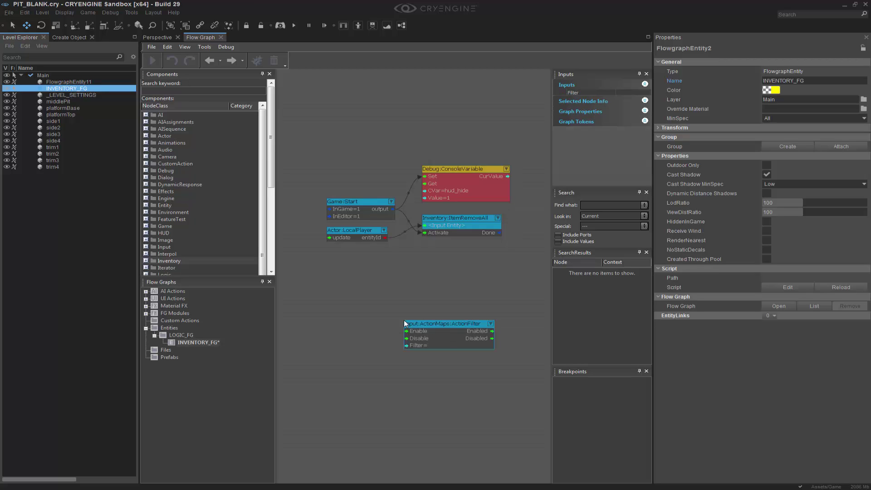
{"action": "left_click_drag", "start_coordinate": [424, 322], "coordinate": [442, 245]}
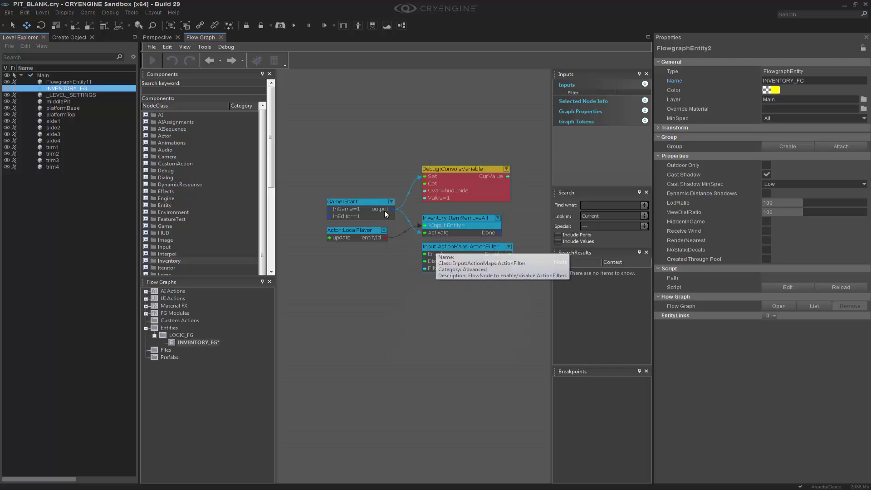
Step: Connect the Game:Start output to the ActionFilter node's Enable input and set its Filter to no_move
{"action": "left_click_drag", "start_coordinate": [394, 208], "coordinate": [426, 254]}
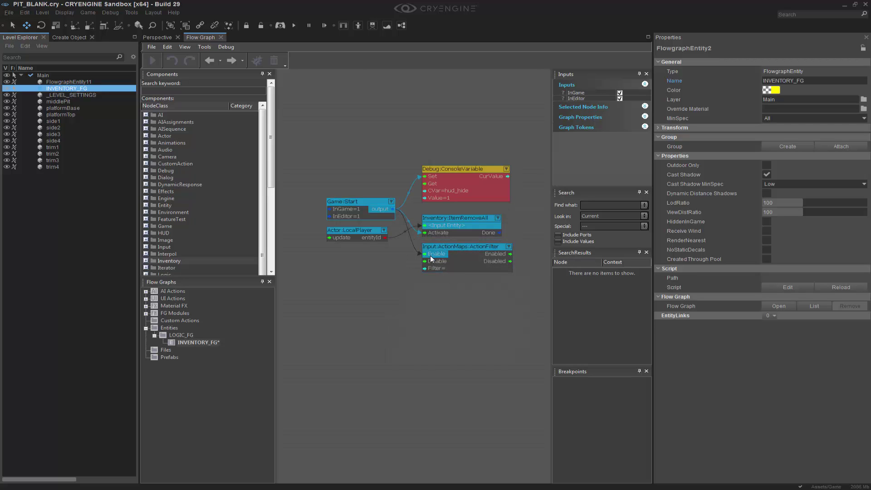
{"action": "left_click", "coordinate": [473, 253]}
{"action": "left_click", "coordinate": [633, 93]}
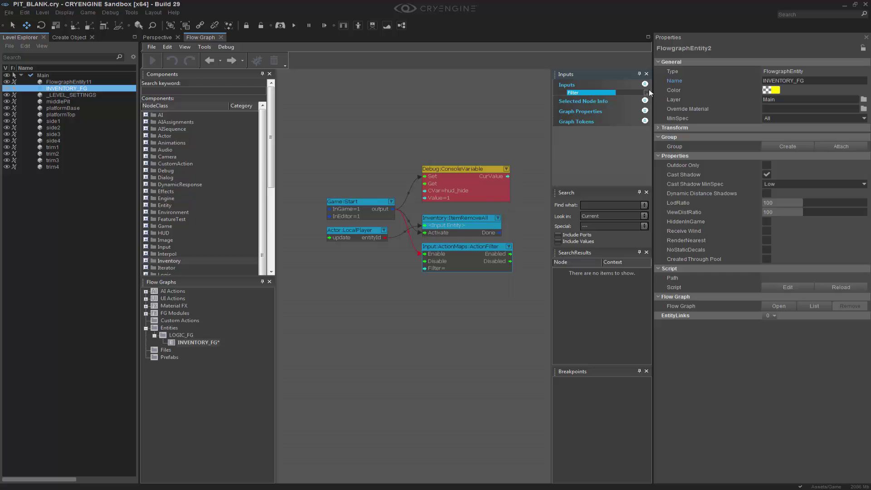
{"action": "left_click", "coordinate": [647, 94]}
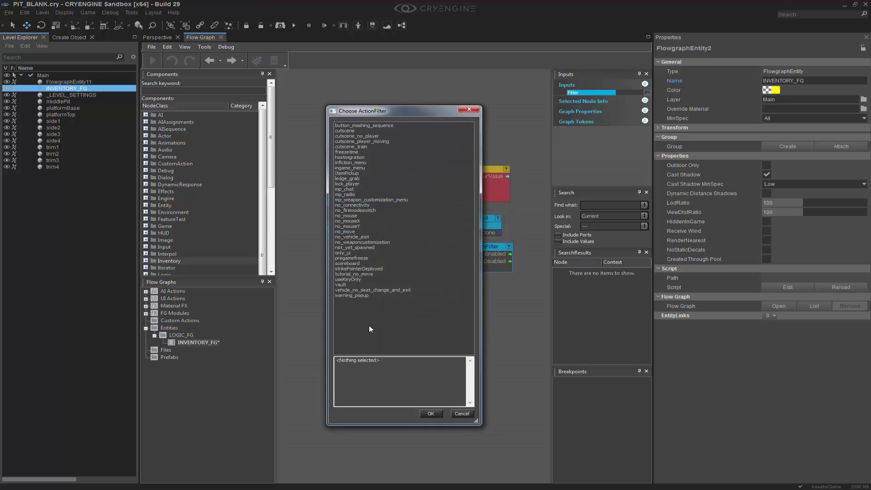
{"action": "left_click", "coordinate": [352, 232]}
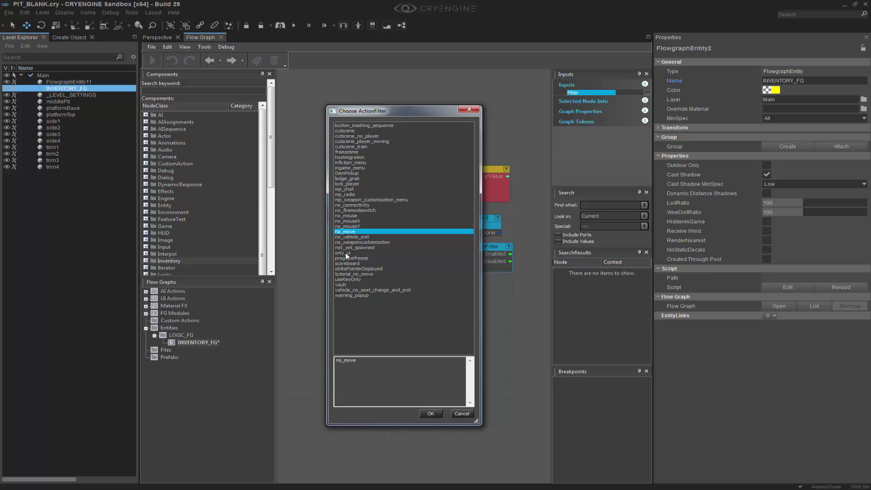
{"action": "left_click", "coordinate": [432, 414]}
{"action": "left_click", "coordinate": [446, 242]}
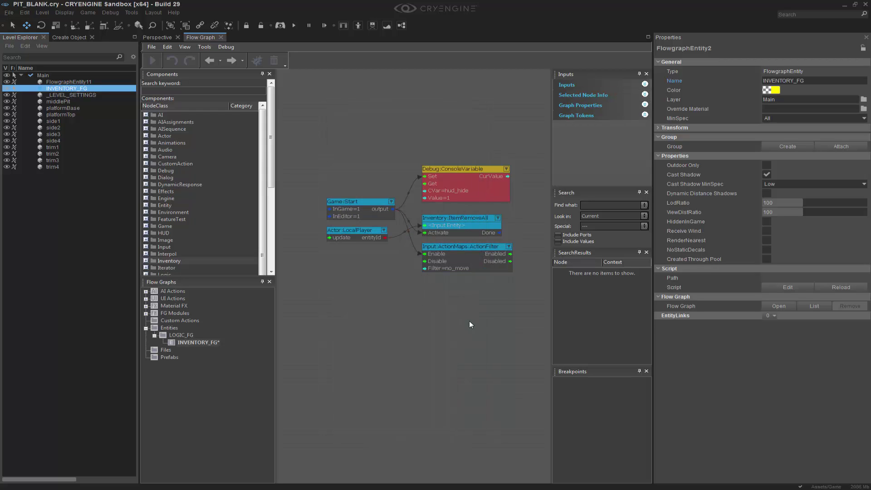
{"action": "left_click_drag", "start_coordinate": [457, 249], "coordinate": [457, 252]}
Step: Add a comment box titled "player_control" below the ActionFilter node
{"action": "right_click_drag", "start_coordinate": [397, 319], "coordinate": [375, 329]}
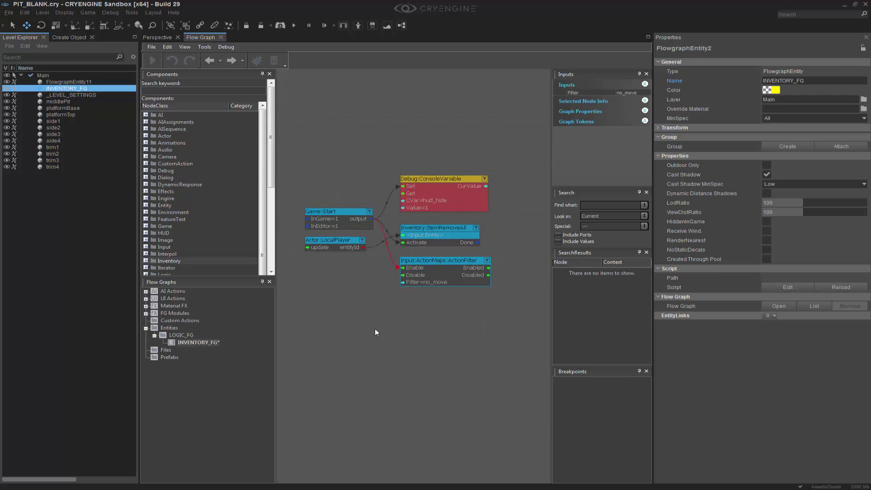
{"action": "right_click", "coordinate": [391, 291]}
{"action": "mouse_move", "coordinate": [431, 317]}
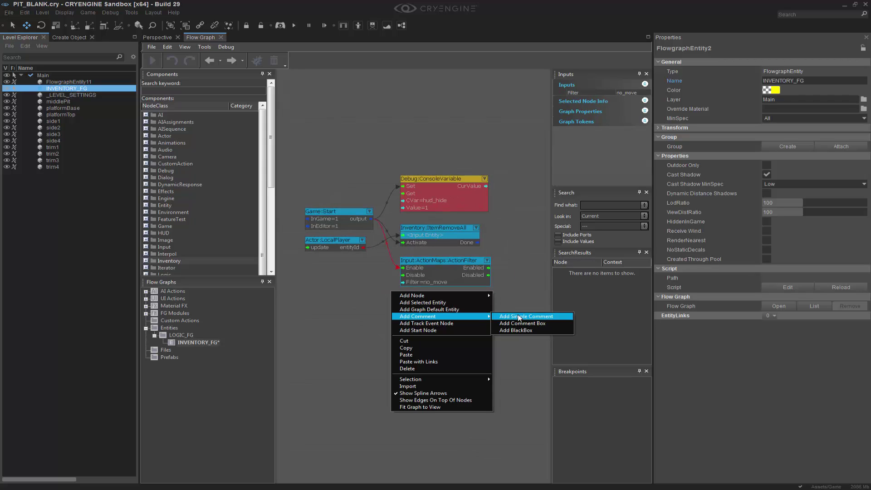
{"action": "left_click", "coordinate": [529, 323]}
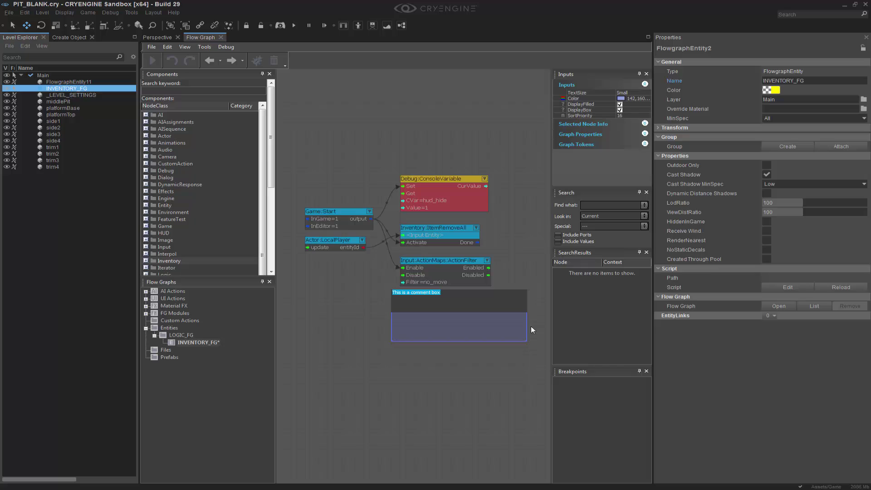
{"action": "type", "text": "player_ control"}
{"action": "key", "text": "Return"}
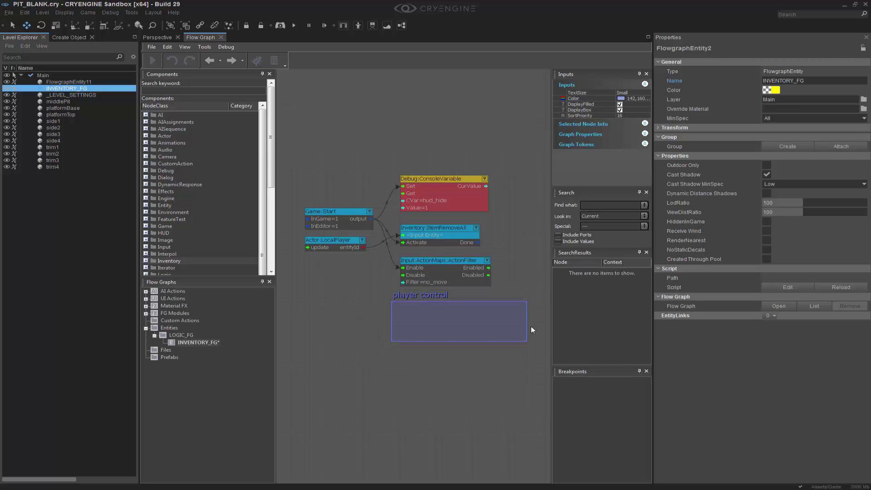
Step: Make the comment box white, fit it around all five nodes, and change its title to "player_Control"
{"action": "double_click", "coordinate": [427, 295]}
{"action": "key", "text": "BackSpace"}
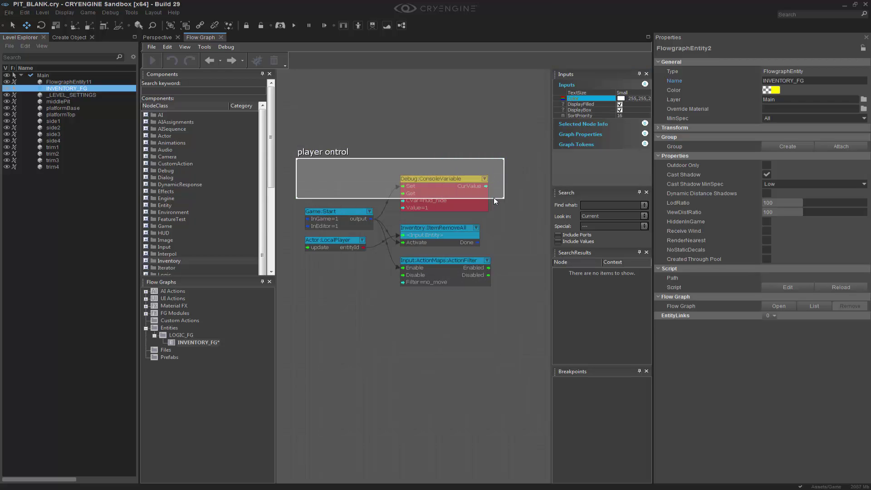
{"action": "left_click", "coordinate": [495, 201]}
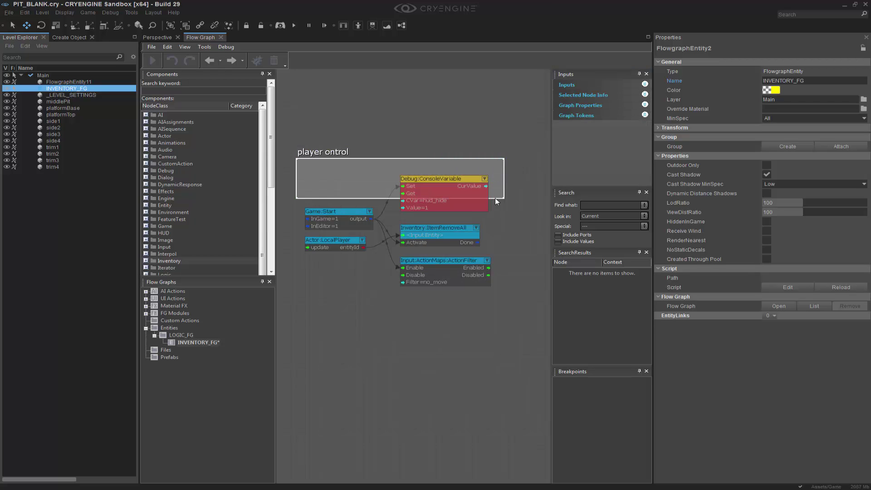
{"action": "left_click_drag", "start_coordinate": [498, 198], "coordinate": [498, 300]}
{"action": "double_click", "coordinate": [416, 228]}
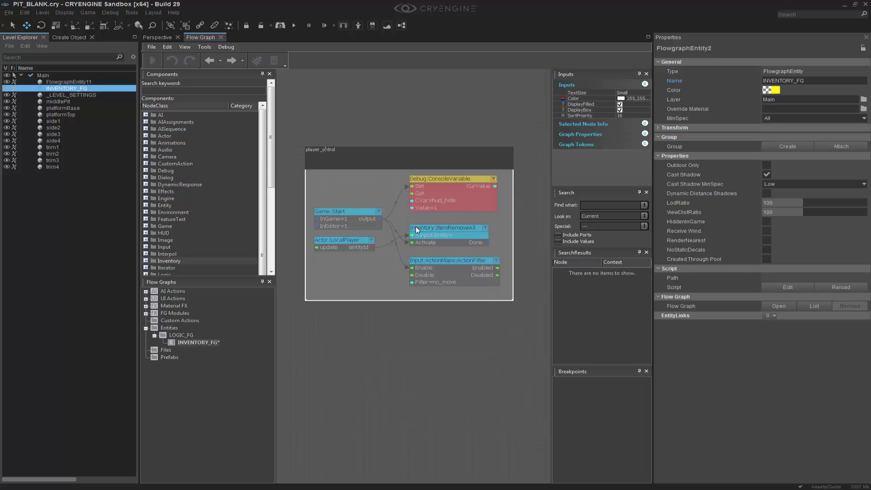
{"action": "type", "text": "C"}
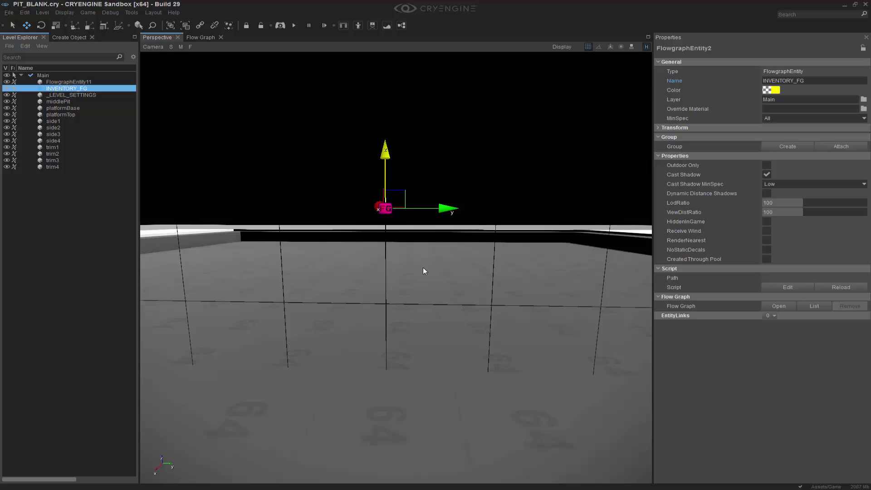
Step: Test the level in game mode with the third-person camera to check the no_move filter, and return to editing
{"action": "key", "text": "ctrl+g"}
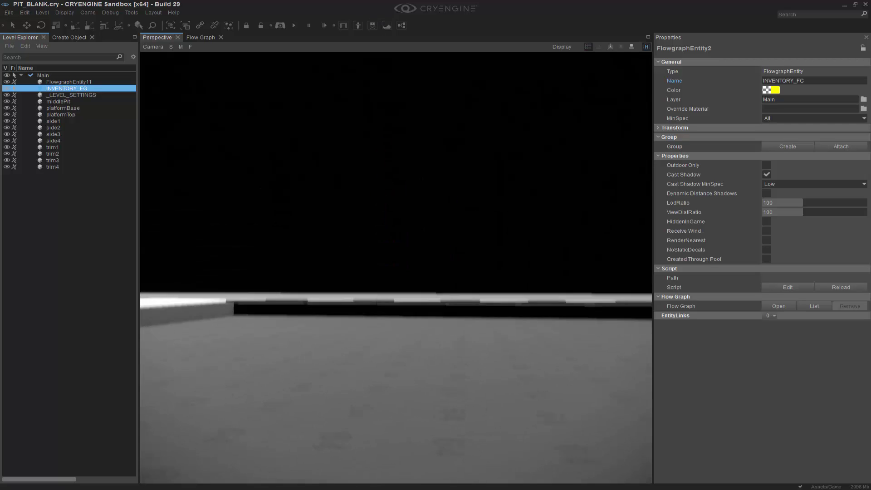
{"action": "key", "text": "F1"}
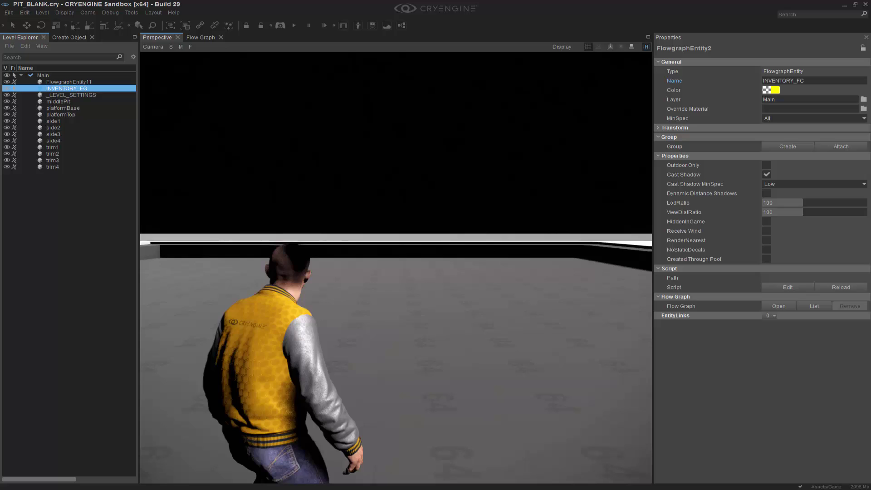
{"action": "key", "text": "F1"}
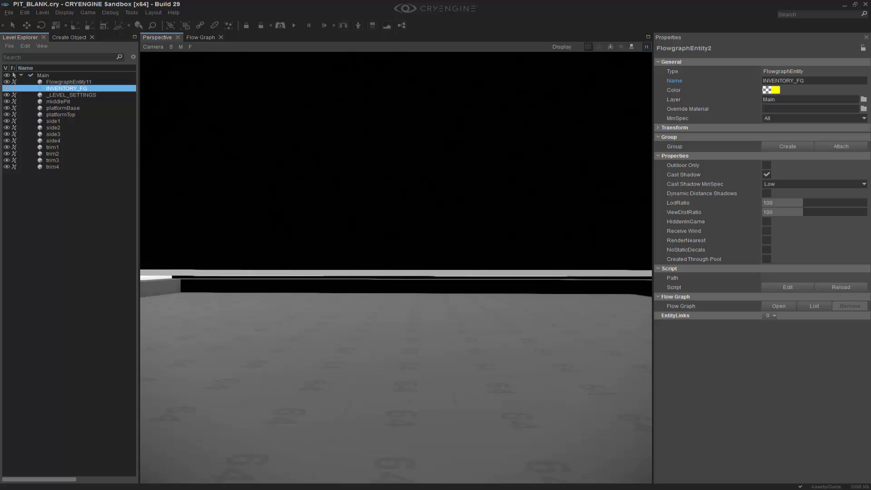
{"action": "key", "text": "Escape"}
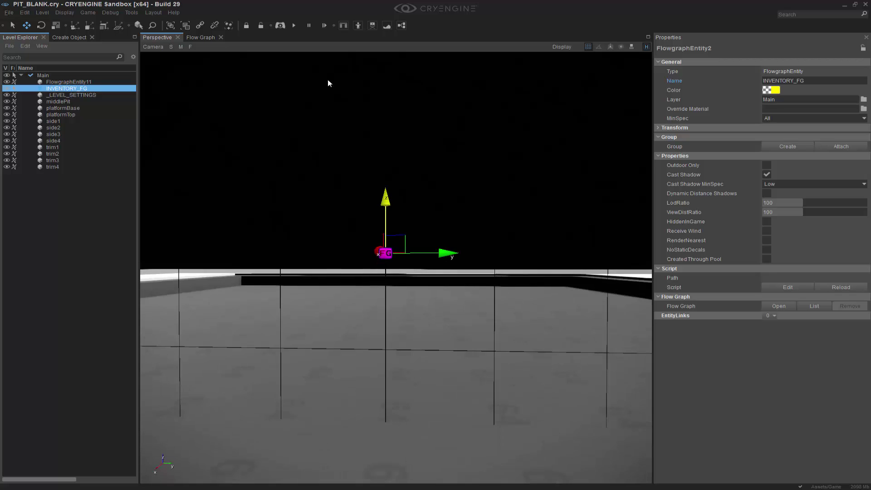
{"action": "left_click", "coordinate": [205, 37]}
{"action": "middle_click_drag", "start_coordinate": [460, 196], "coordinate": [459, 209]}
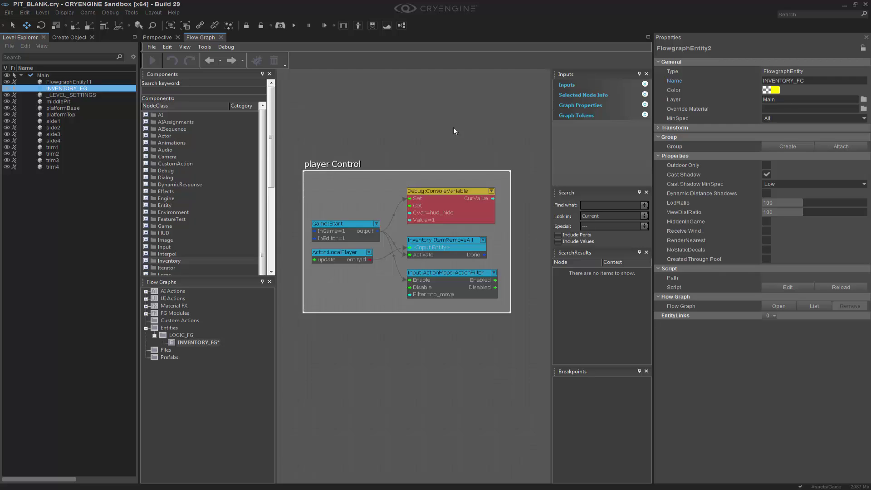
{"action": "right_click_drag", "start_coordinate": [369, 124], "coordinate": [382, 105]}
Step: Create a Camera object above the dark pit floor and raise it to about position 531, 421, 43
{"action": "left_click", "coordinate": [164, 39]}
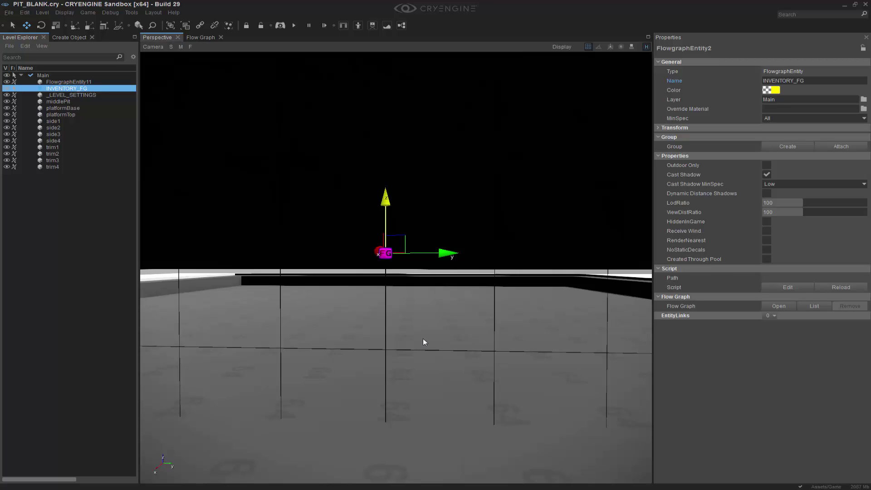
{"action": "right_click_drag", "start_coordinate": [435, 346], "coordinate": [426, 337]}
{"action": "left_click", "coordinate": [426, 337]}
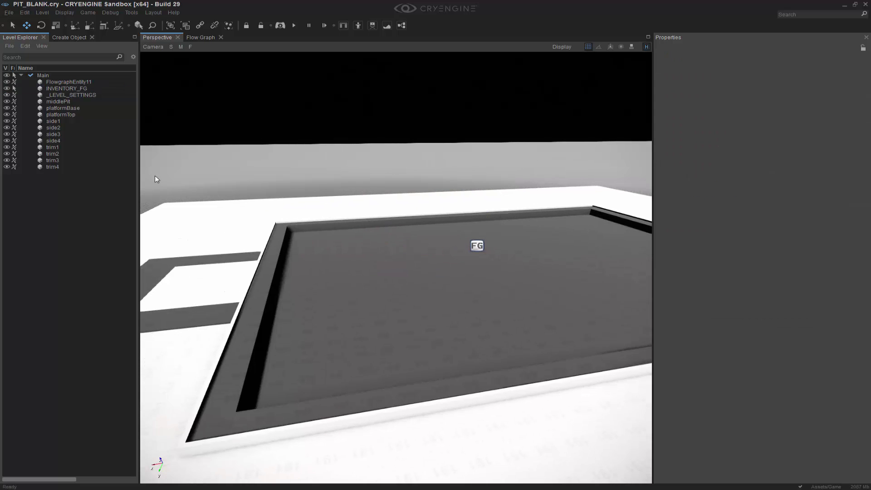
{"action": "left_click", "coordinate": [67, 37]}
{"action": "left_click", "coordinate": [7, 48]}
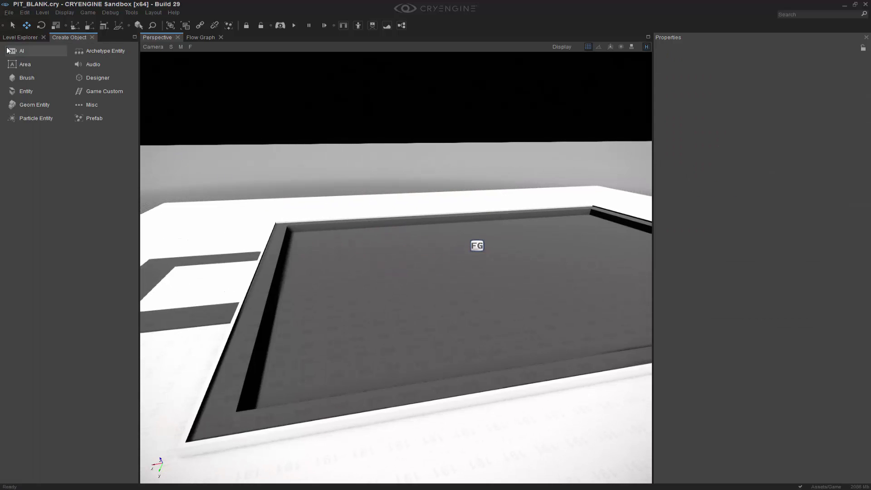
{"action": "left_click", "coordinate": [104, 102]}
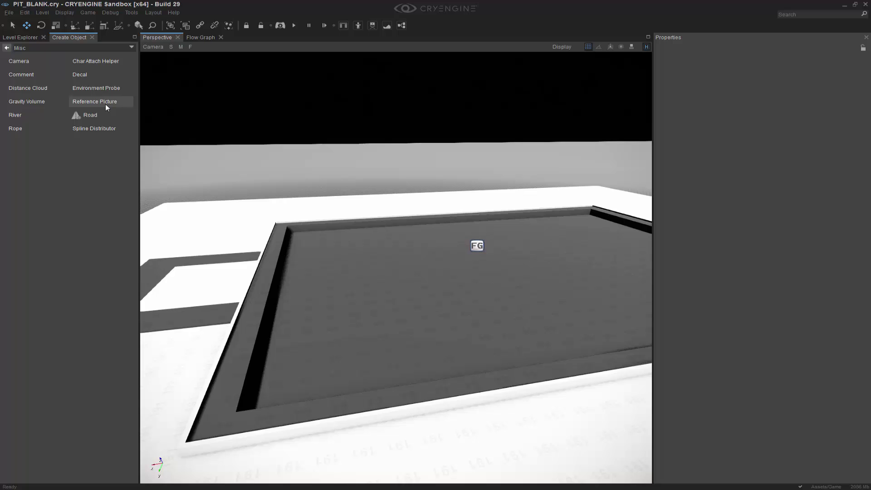
{"action": "left_click", "coordinate": [26, 61]}
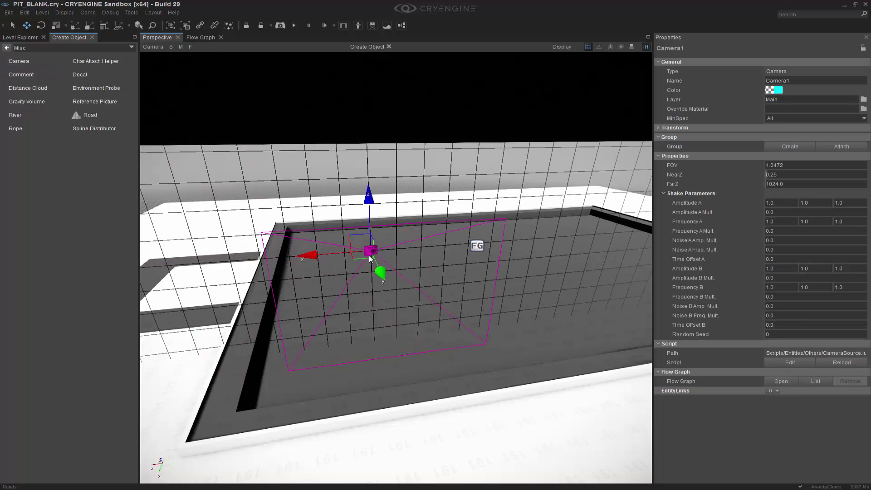
{"action": "left_click", "coordinate": [431, 260]}
{"action": "left_click", "coordinate": [334, 271]}
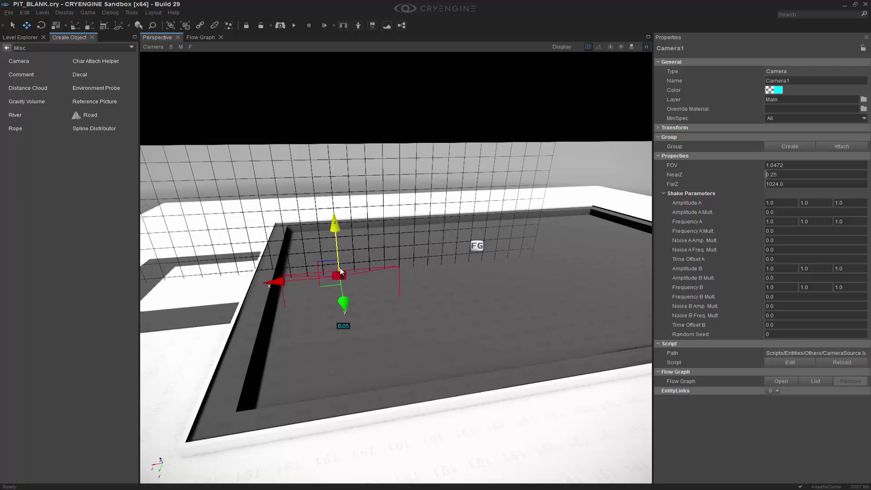
{"action": "left_click_drag", "start_coordinate": [334, 219], "coordinate": [341, 167]}
Step: Rotate the new camera to face across the pit and set its Z rotation to 90
{"action": "key", "text": "3"}
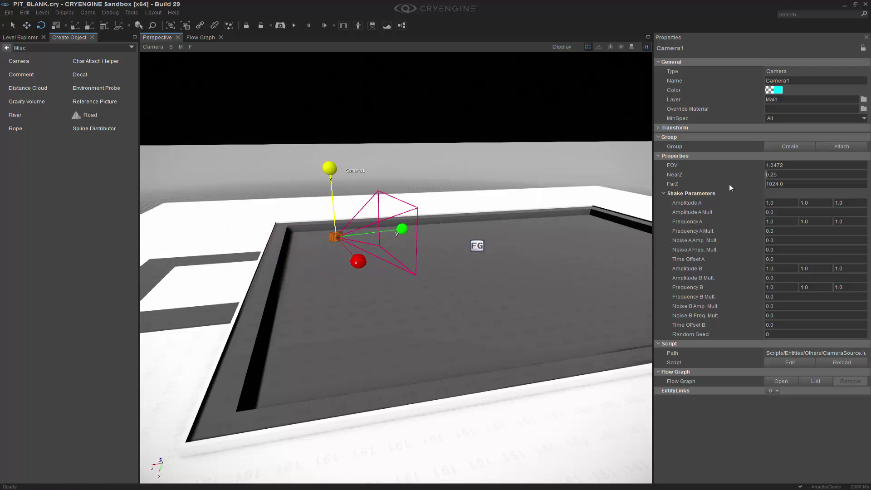
{"action": "mouse_move", "coordinate": [461, 245]}
{"action": "right_mouse_down"}
{"action": "mouse_move", "coordinate": [481, 236]}
{"action": "mouse_move", "coordinate": [455, 230]}
{"action": "right_mouse_up"}
{"action": "key", "text": "a"}
{"action": "left_click", "coordinate": [658, 128]}
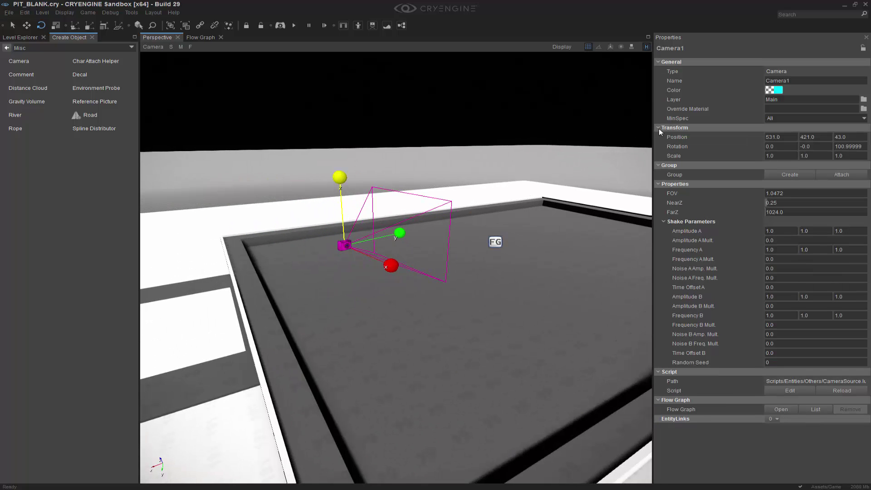
{"action": "left_click", "coordinate": [850, 147]}
{"action": "type", "text": "90"}
{"action": "key", "text": "Return"}
{"action": "right_click_drag", "start_coordinate": [465, 258], "coordinate": [376, 282]}
Step: Add a Camera:View node to the INVENTORY_FG graph below the comment box and assign the selected camera to it
{"action": "left_click", "coordinate": [202, 37]}
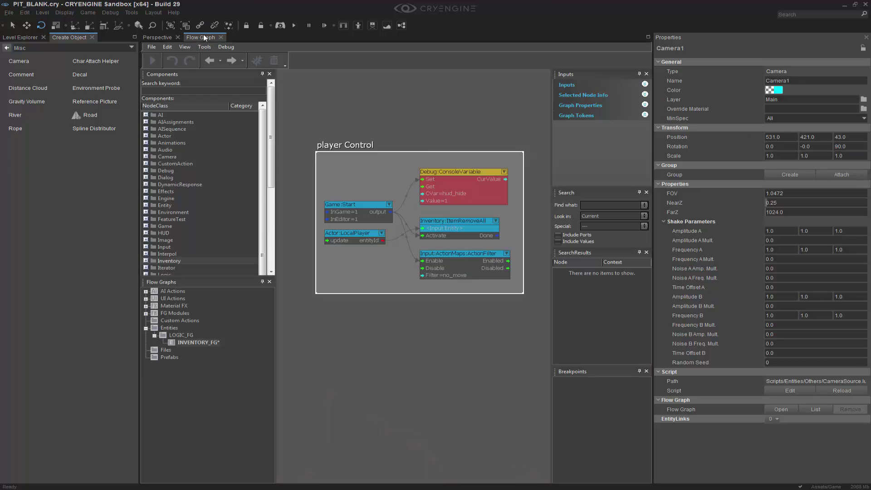
{"action": "right_click_drag", "start_coordinate": [427, 142], "coordinate": [416, 87]}
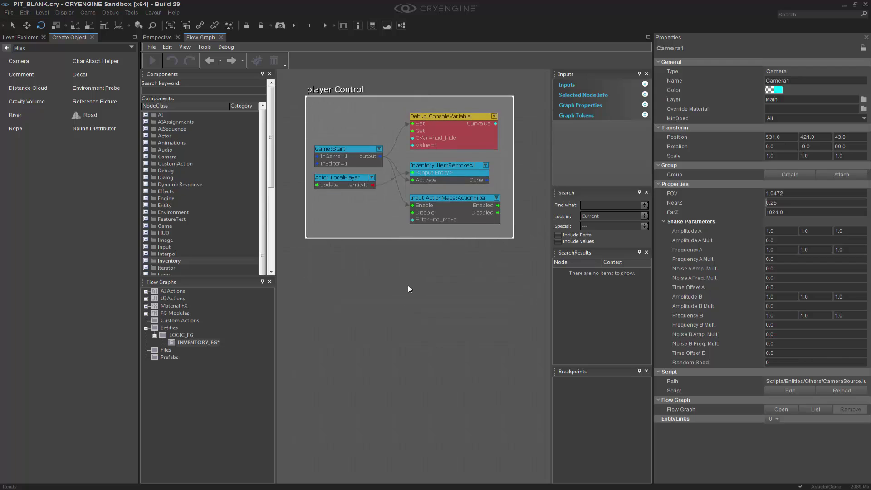
{"action": "left_click", "coordinate": [145, 157]}
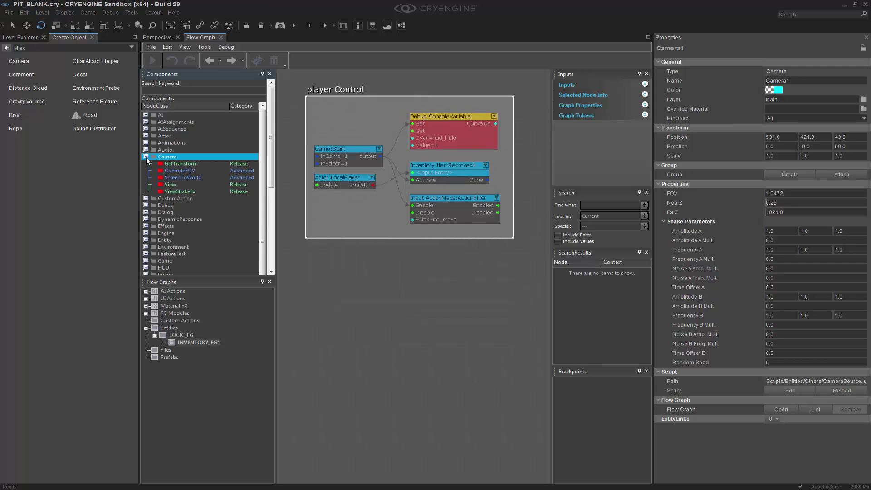
{"action": "left_click", "coordinate": [167, 184]}
{"action": "left_click_drag", "start_coordinate": [293, 228], "coordinate": [453, 262]}
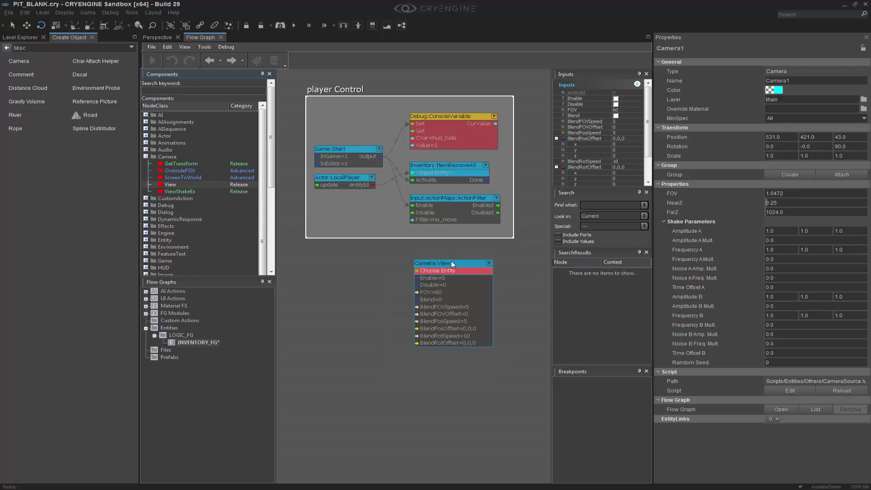
{"action": "right_click", "coordinate": [453, 263]}
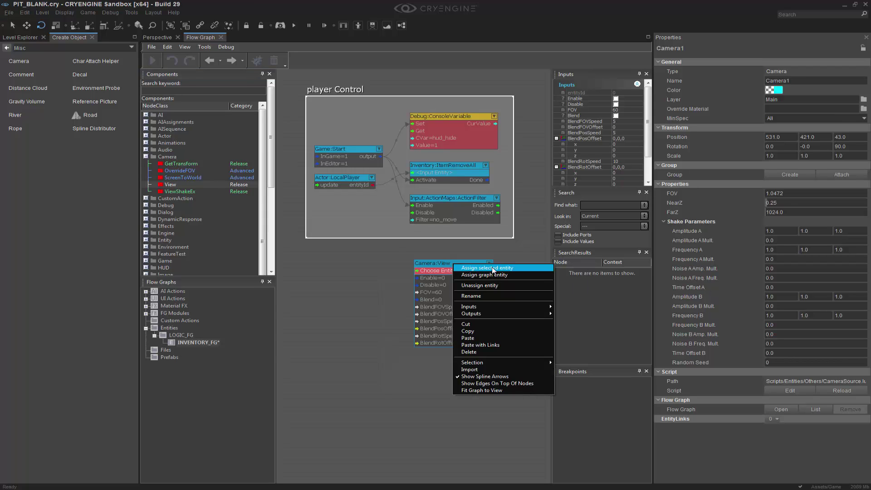
{"action": "left_click", "coordinate": [470, 267]}
Step: Connect the Game:Start output to Camera:View's Enable input and extend the comment box around the Camera:View node
{"action": "left_click_drag", "start_coordinate": [382, 156], "coordinate": [395, 332]}
{"action": "left_click", "coordinate": [421, 378]}
{"action": "right_click_drag", "start_coordinate": [343, 237], "coordinate": [321, 218]}
Step: Place an AI Tag Point on the ground outside the platform at about position 581, 152, 32
{"action": "left_click", "coordinate": [157, 37]}
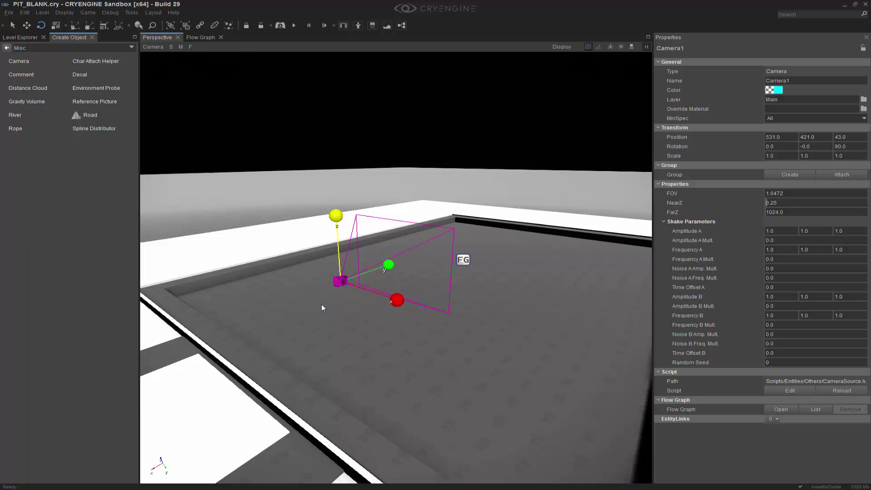
{"action": "scroll", "coordinate": [340, 285], "scroll_direction": "up", "scroll_amount": 3}
{"action": "key", "text": "w"}
{"action": "right_click_drag", "start_coordinate": [318, 154], "coordinate": [361, 170]}
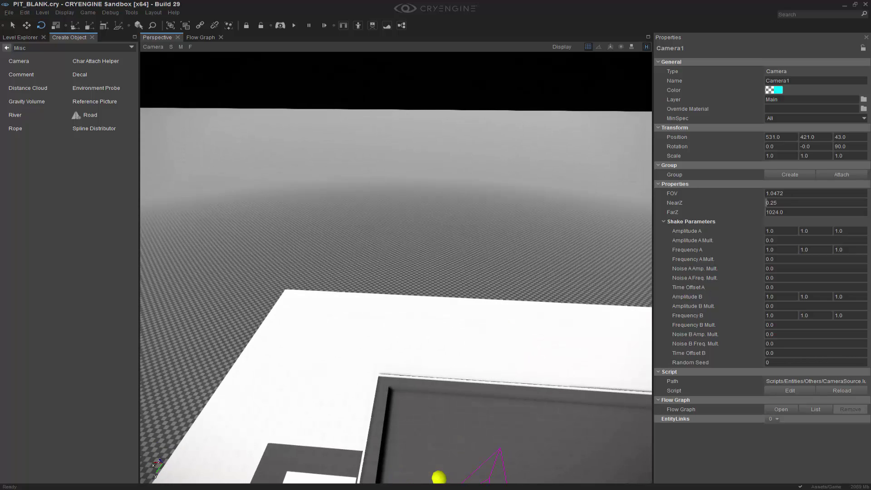
{"action": "left_click", "coordinate": [361, 170]}
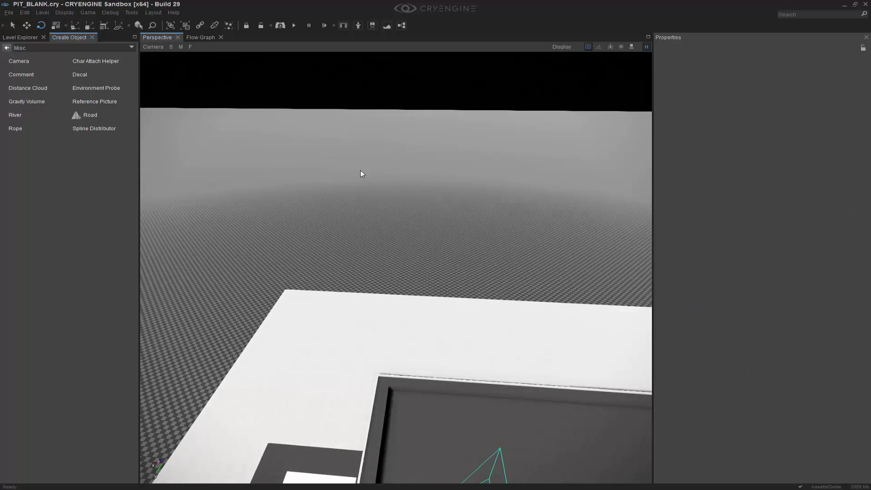
{"action": "left_click", "coordinate": [7, 48]}
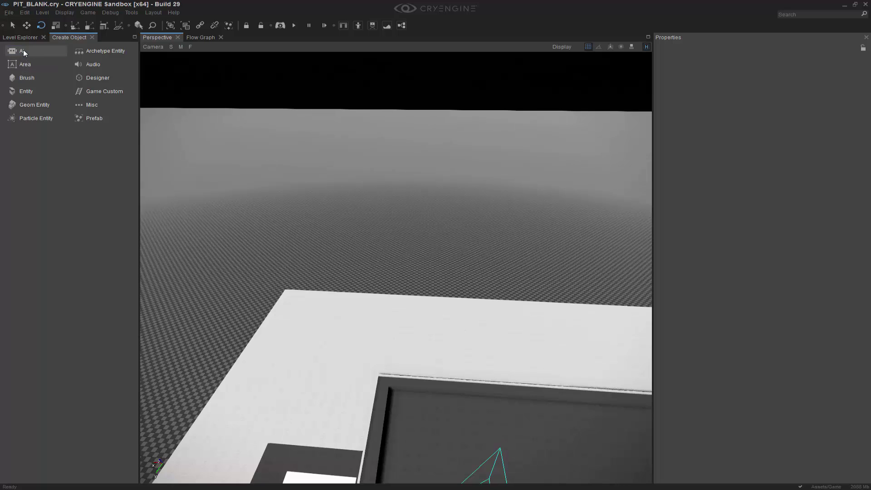
{"action": "left_click", "coordinate": [23, 50]}
{"action": "left_click", "coordinate": [28, 129]}
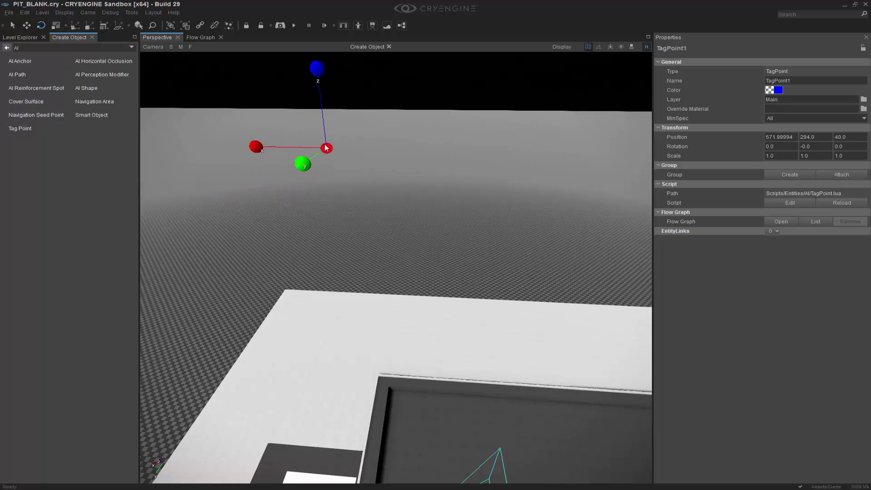
{"action": "left_click", "coordinate": [327, 127]}
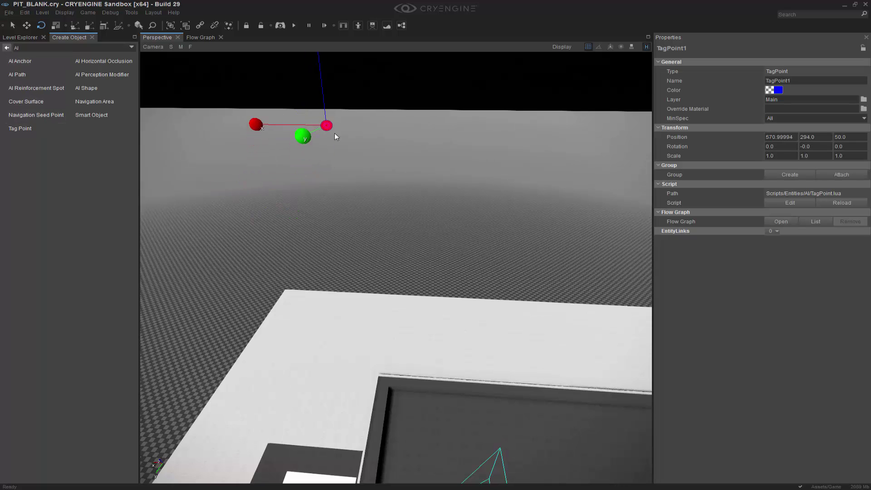
{"action": "left_click", "coordinate": [365, 126], "text": "ctrl+shift"}
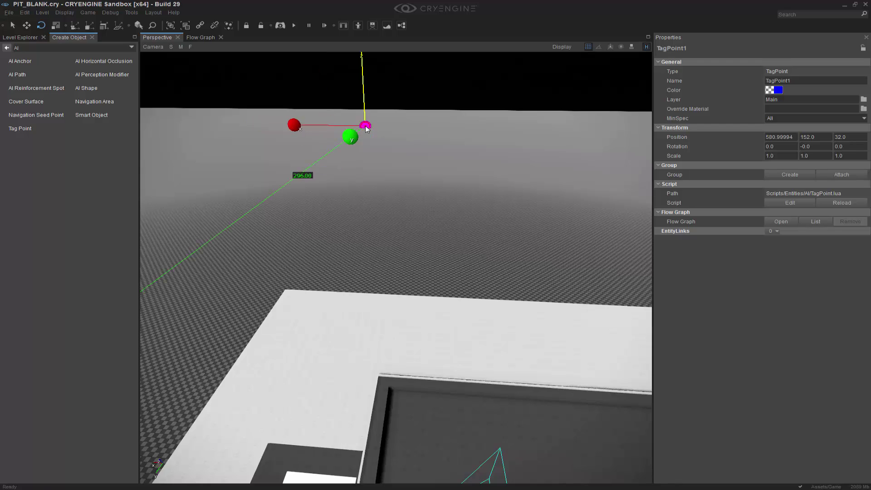
Step: Rename the tag point as BEAMtAG
{"action": "left_click", "coordinate": [828, 81]}
{"action": "type", "text": "BEAMtAG"}
{"action": "right_click_drag", "start_coordinate": [479, 216], "coordinate": [462, 213]}
{"action": "middle_click_drag", "start_coordinate": [462, 213], "coordinate": [424, 226]}
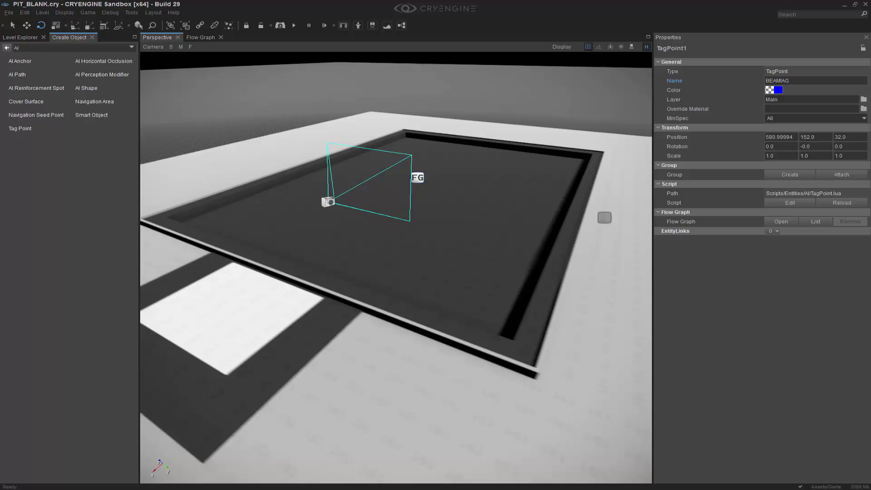
{"action": "right_click_drag", "start_coordinate": [424, 227], "coordinate": [414, 225]}
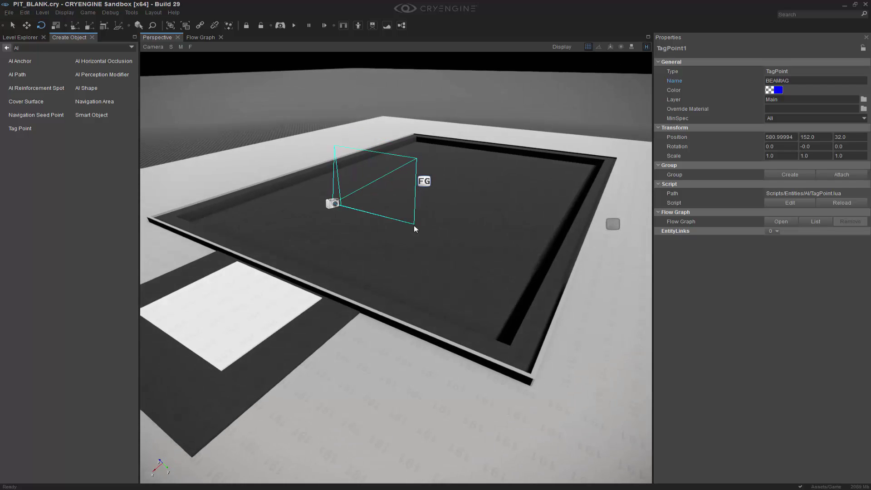
Step: Add an Entity:BeamEntity node below Camera:View, linking LocalPlayer's entityId to its entity input and Game:Start's output to Beam
{"action": "left_click", "coordinate": [201, 37]}
{"action": "scroll", "coordinate": [402, 240], "scroll_direction": "down", "scroll_amount": 3}
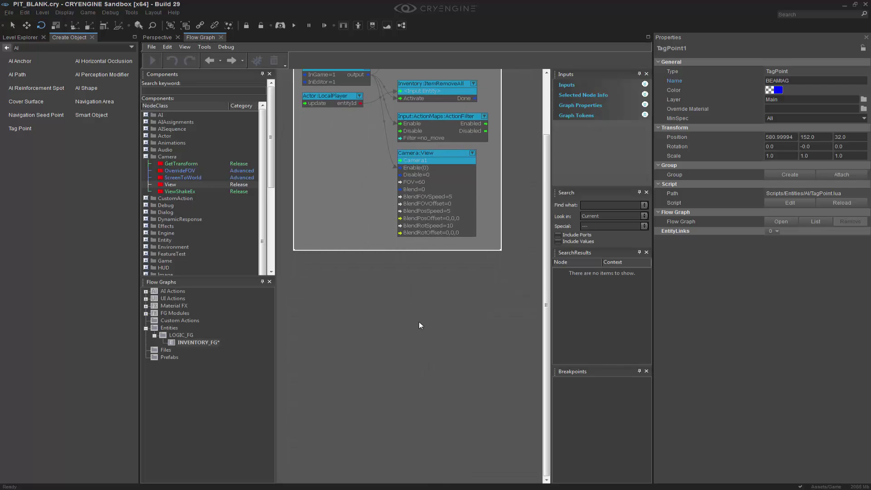
{"action": "type", "text": "qbeam"}
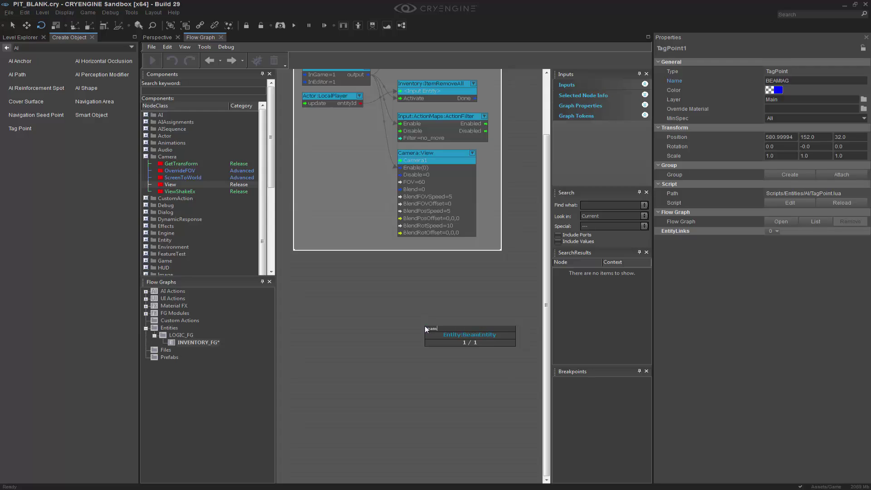
{"action": "key", "text": "Return"}
{"action": "left_click_drag", "start_coordinate": [434, 334], "coordinate": [412, 254]}
{"action": "left_click_drag", "start_coordinate": [361, 102], "coordinate": [410, 258]}
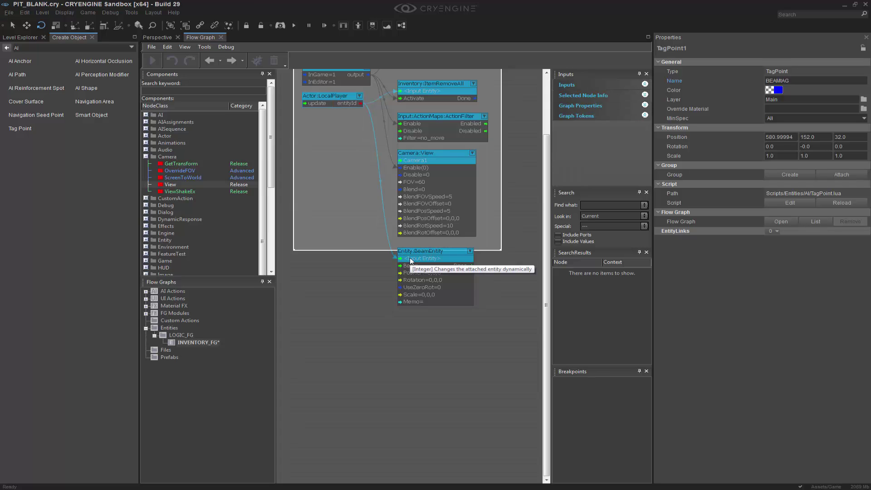
{"action": "left_click_drag", "start_coordinate": [368, 75], "coordinate": [401, 266]}
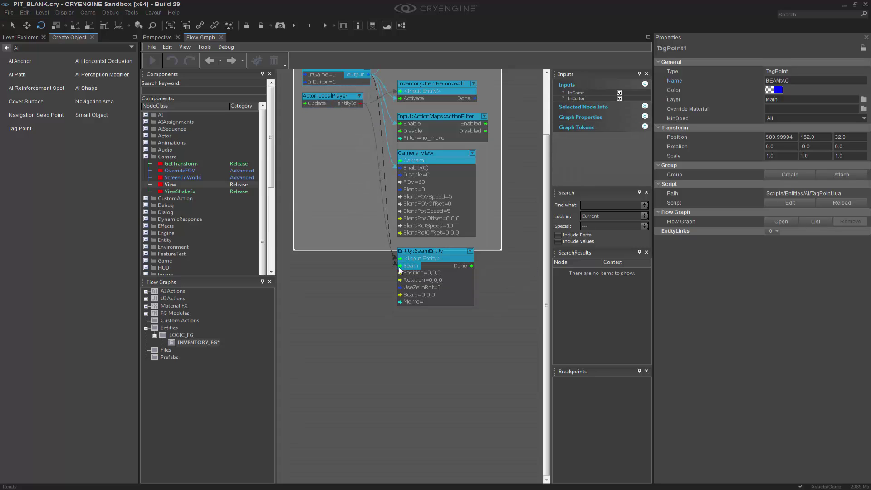
Step: Add the selected tag point as a node beside BeamEntity and connect its pos output to BeamEntity's Position input
{"action": "left_click", "coordinate": [164, 37]}
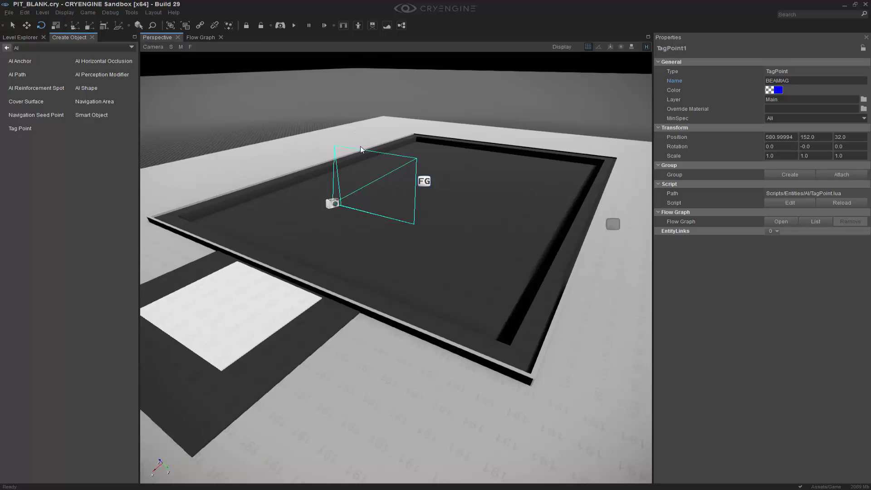
{"action": "right_click_drag", "start_coordinate": [360, 146], "coordinate": [323, 140]}
{"action": "left_click", "coordinate": [202, 37]}
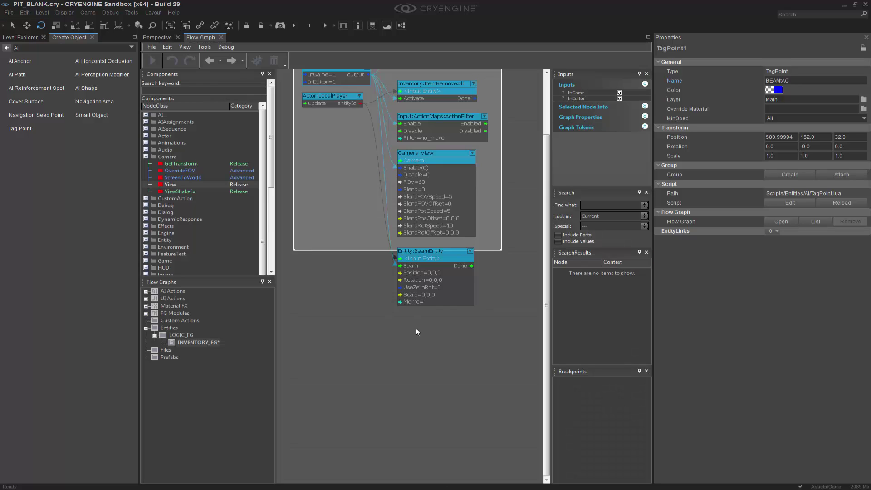
{"action": "right_click", "coordinate": [356, 282]}
{"action": "left_click", "coordinate": [396, 294]}
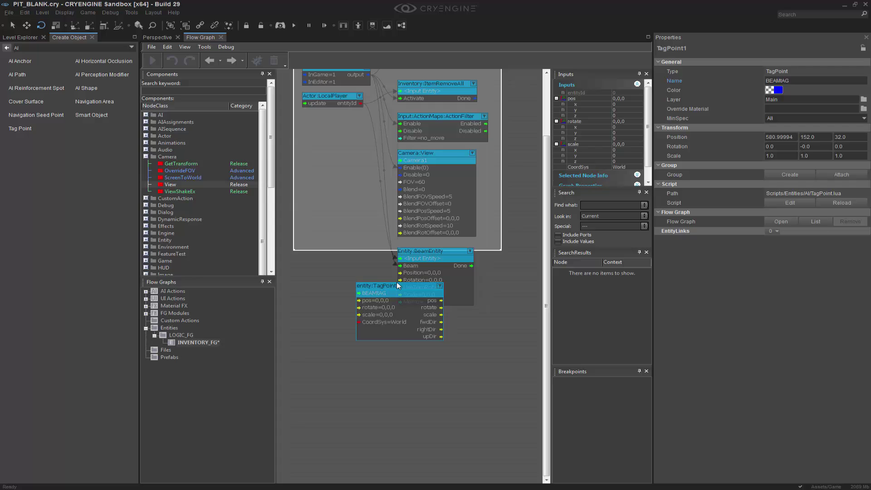
{"action": "left_click_drag", "start_coordinate": [396, 283], "coordinate": [338, 250]}
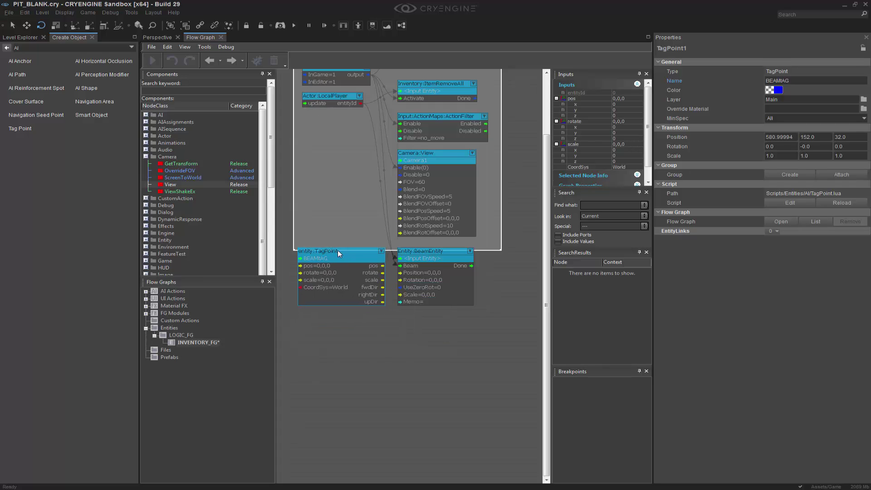
{"action": "left_click_drag", "start_coordinate": [382, 266], "coordinate": [400, 272]}
Step: Enlarge the player Control comment box so it also encloses the TagPoint and BeamEntity nodes
{"action": "scroll", "coordinate": [405, 316], "scroll_direction": "down", "scroll_amount": 2}
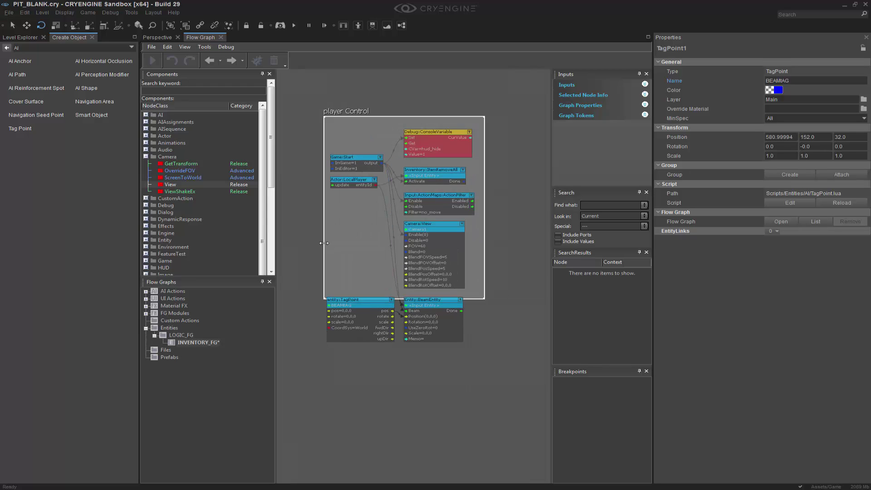
{"action": "mouse_move", "coordinate": [325, 243]}
{"action": "left_mouse_down"}
{"action": "mouse_move", "coordinate": [307, 243]}
{"action": "mouse_move", "coordinate": [316, 243]}
{"action": "left_mouse_up"}
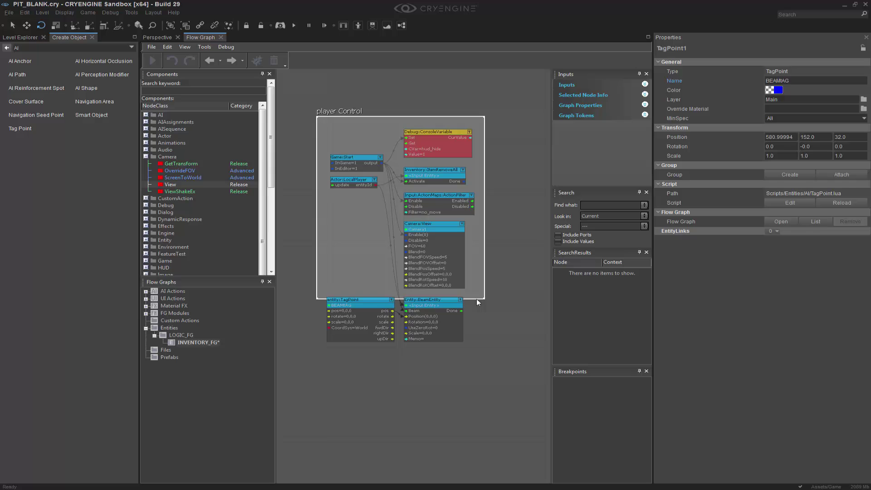
{"action": "left_click_drag", "start_coordinate": [478, 299], "coordinate": [477, 357]}
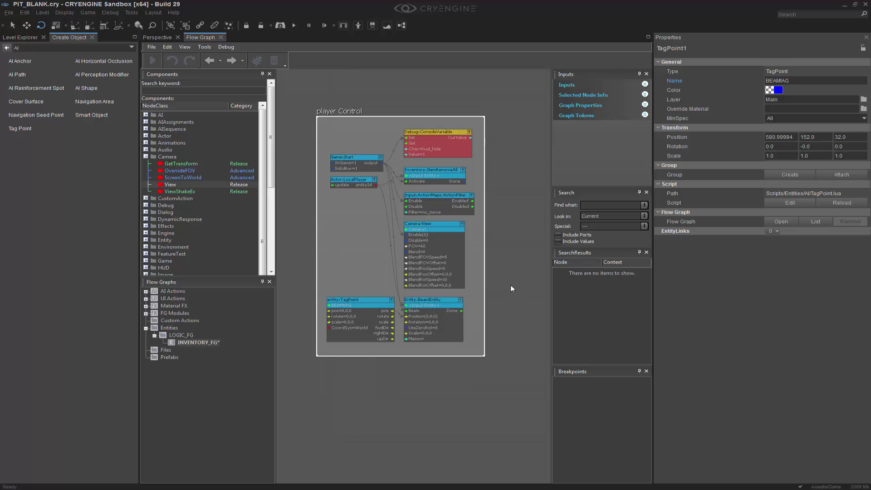
Step: Run the level in game mode to check the camera view and the player's relocation to the tag point
{"action": "left_click", "coordinate": [155, 38]}
{"action": "right_click_drag", "start_coordinate": [357, 240], "coordinate": [346, 249]}
{"action": "middle_click_drag", "start_coordinate": [346, 249], "coordinate": [404, 203]}
{"action": "scroll", "coordinate": [404, 203], "scroll_direction": "up", "scroll_amount": 5}
{"action": "right_click_drag", "start_coordinate": [405, 208], "coordinate": [422, 207]}
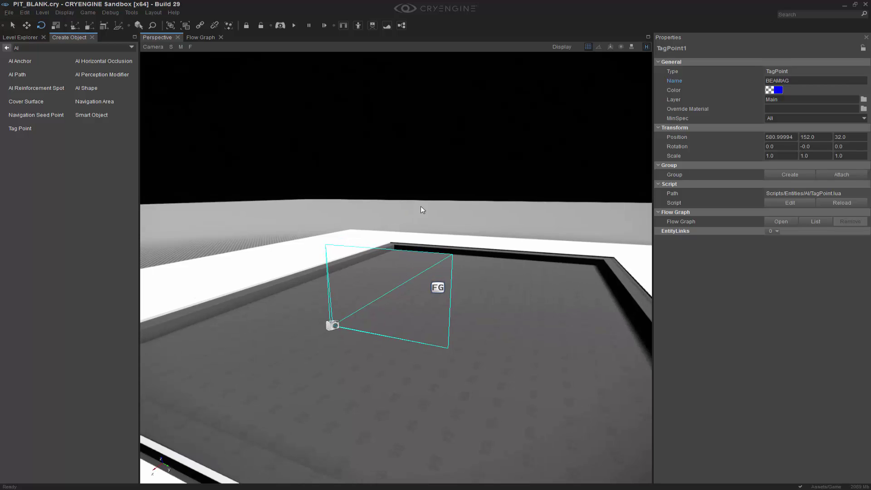
{"action": "key", "text": "ctrl+g"}
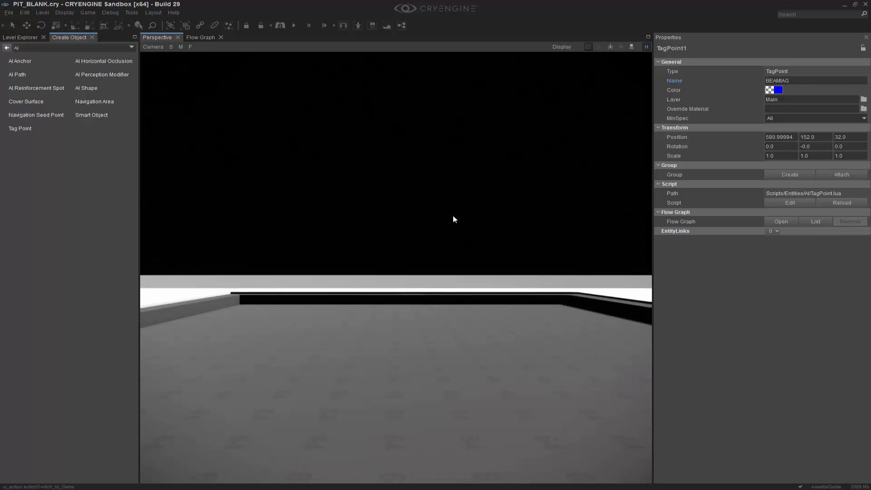